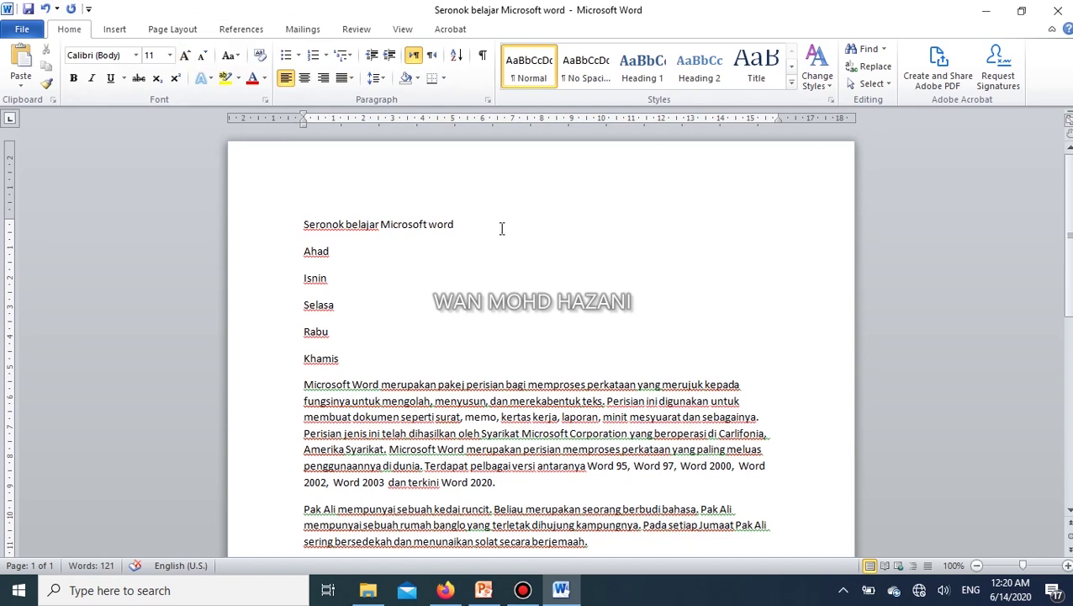
Format the title line "Seronok belajar Microsoft word" in Times New Roman at font size 12
{"action": "left_click_drag", "start_coordinate": [532, 227], "coordinate": [286, 225]}
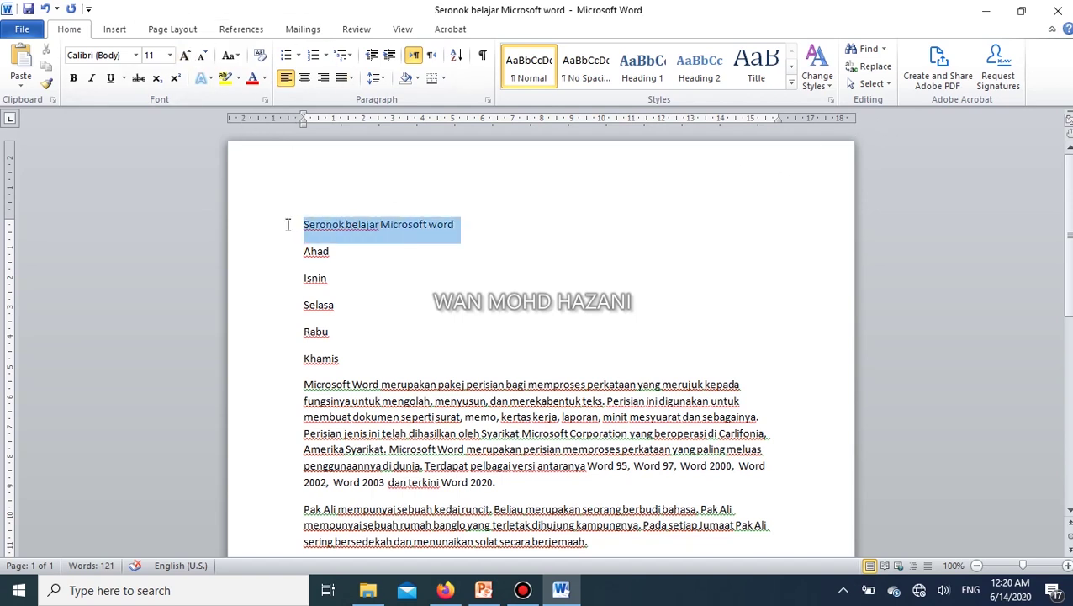
{"action": "left_click", "coordinate": [137, 56]}
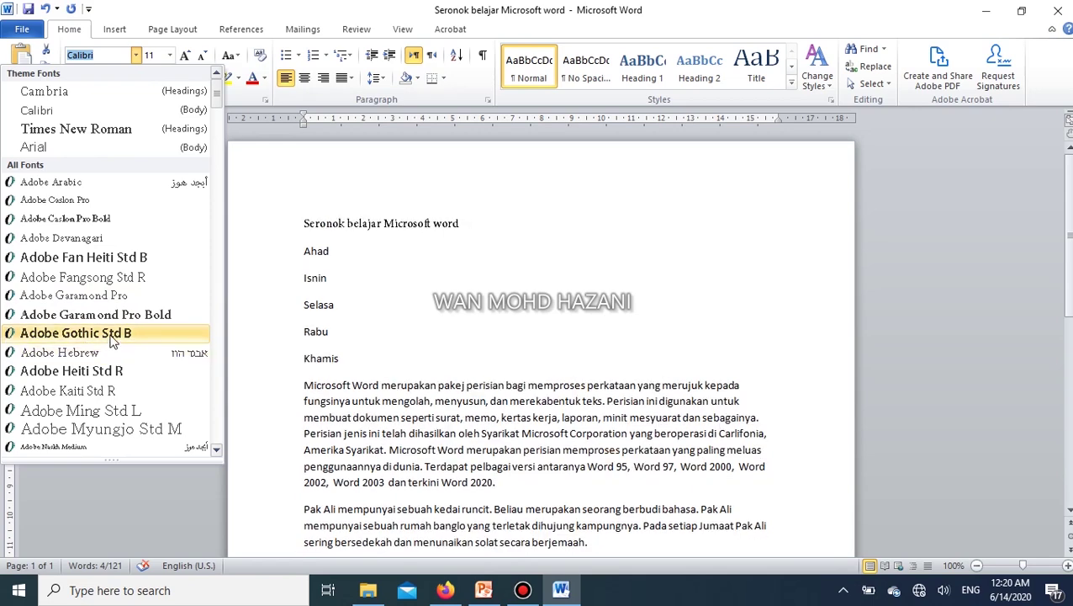
{"action": "left_click", "coordinate": [124, 135]}
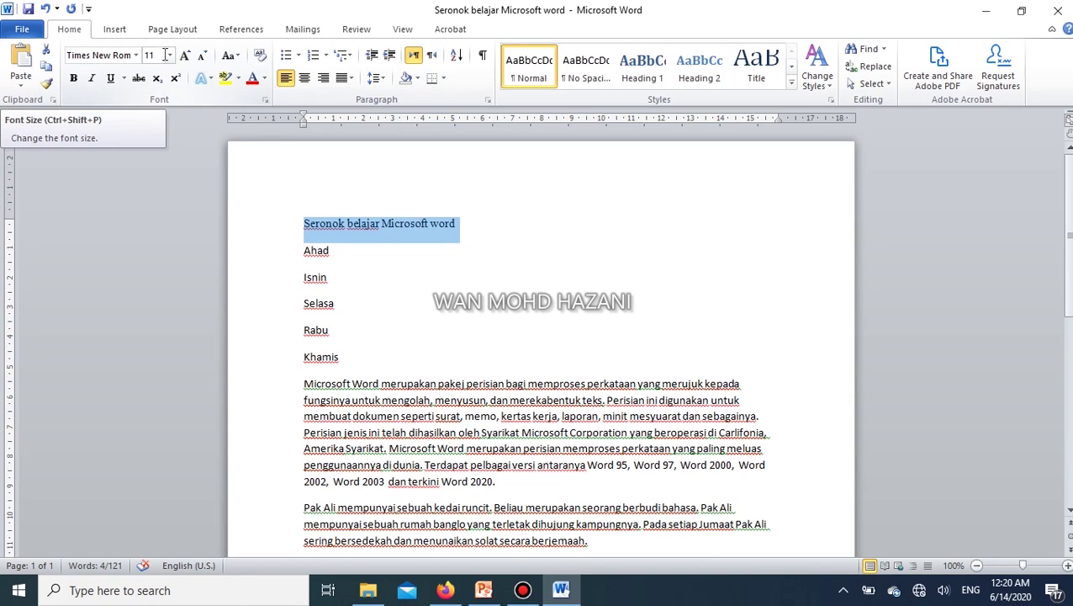
{"action": "left_click", "coordinate": [169, 55]}
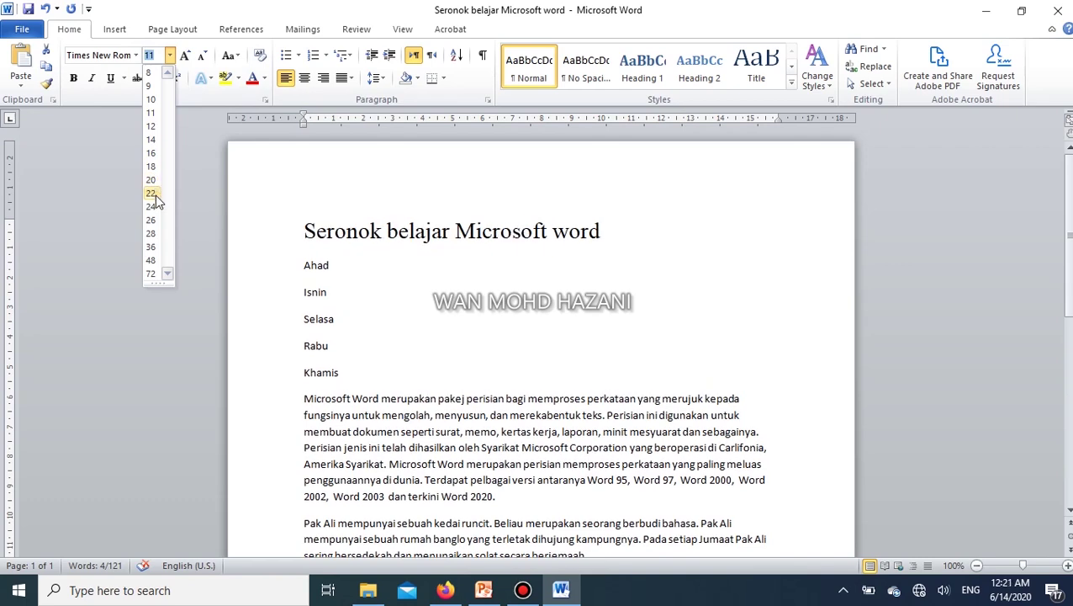
{"action": "left_click", "coordinate": [160, 128]}
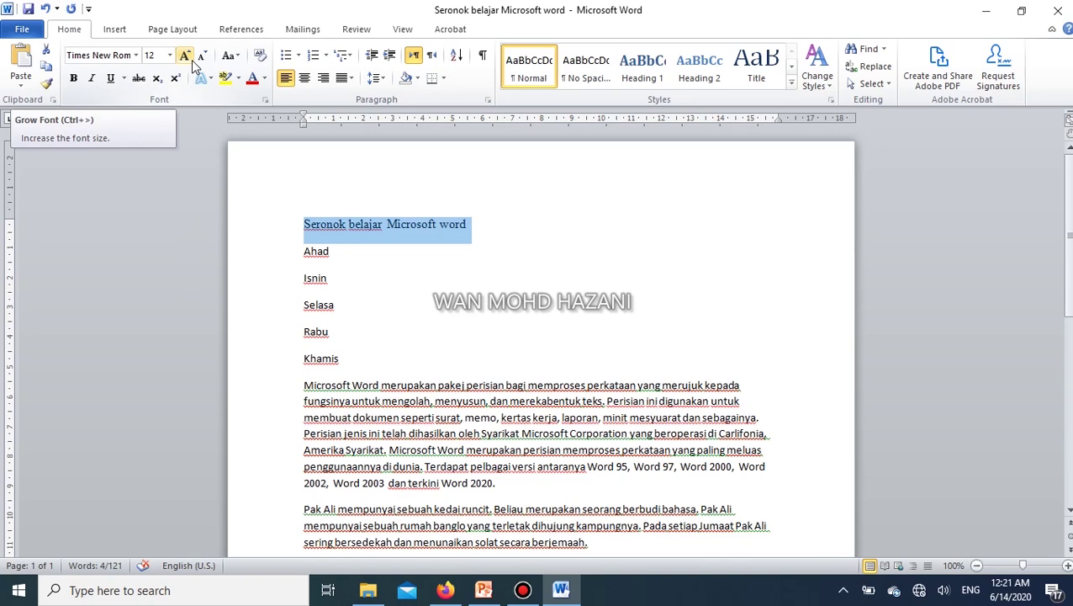
Grow the title's font in increments up to size 20
{"action": "left_click", "coordinate": [192, 65]}
{"action": "left_click", "coordinate": [192, 65]}
{"action": "left_click", "coordinate": [192, 64]}
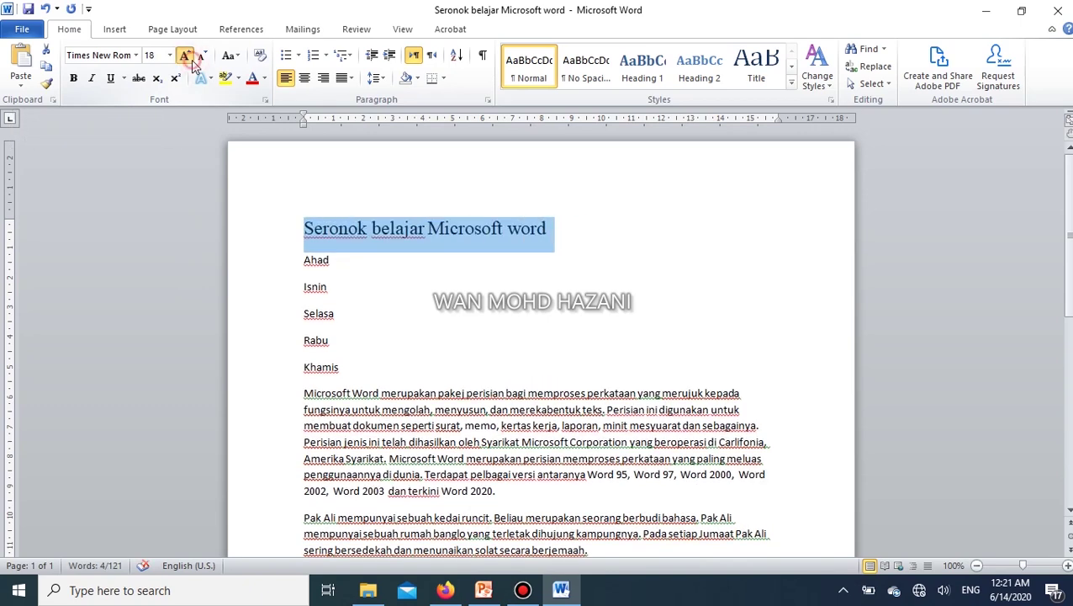
{"action": "left_click", "coordinate": [185, 56]}
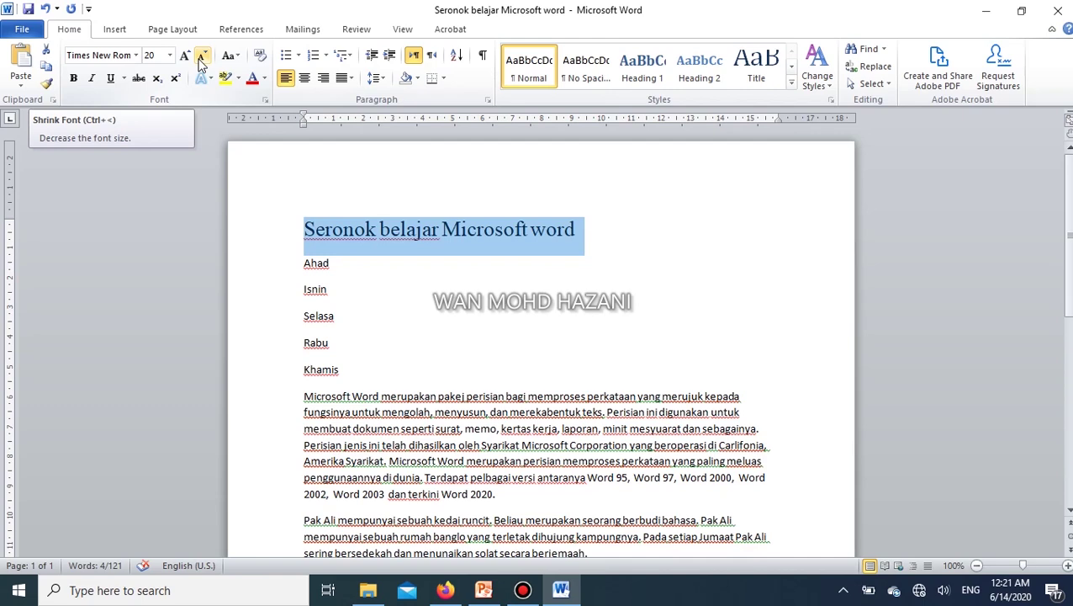
Shrink the title's font in increments down to size 12
{"action": "left_click", "coordinate": [201, 61]}
{"action": "left_click", "coordinate": [200, 61]}
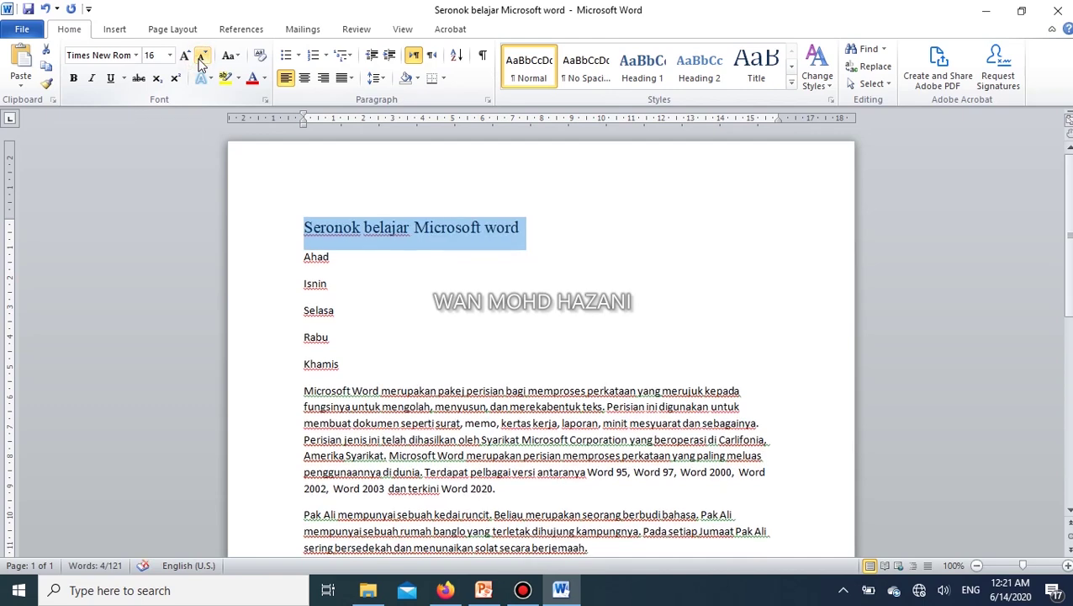
{"action": "left_click", "coordinate": [201, 60]}
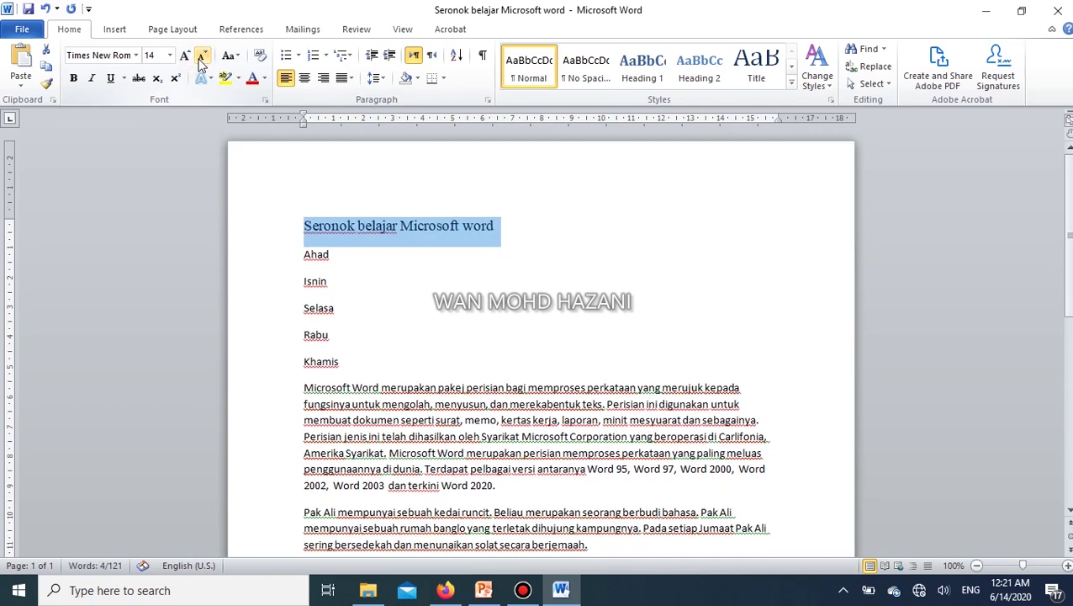
{"action": "left_click", "coordinate": [200, 61]}
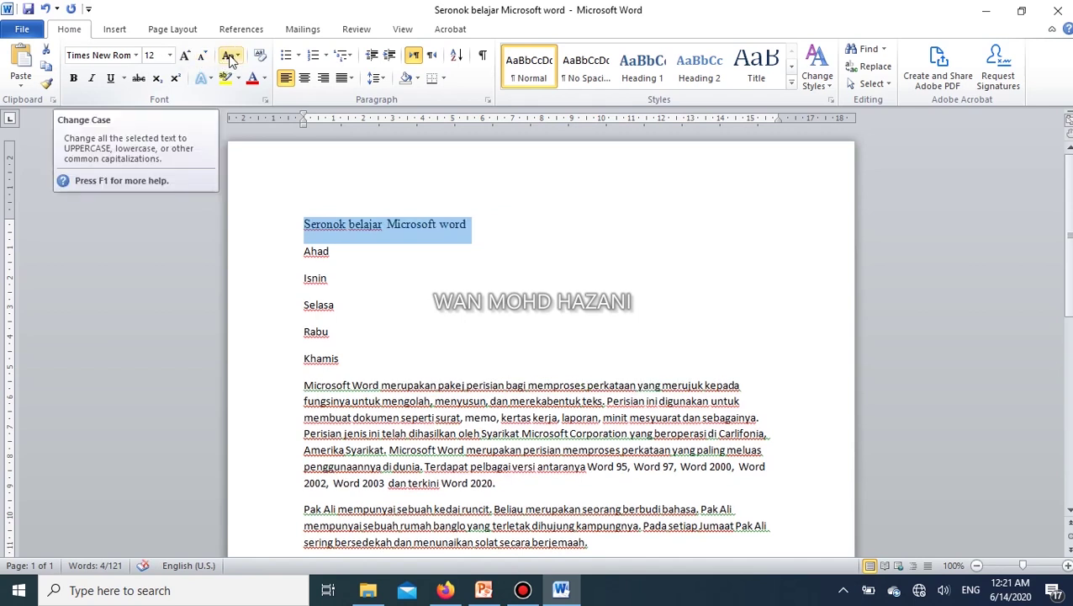
Apply sentence case to the title, followed by lowercase
{"action": "left_click", "coordinate": [232, 57]}
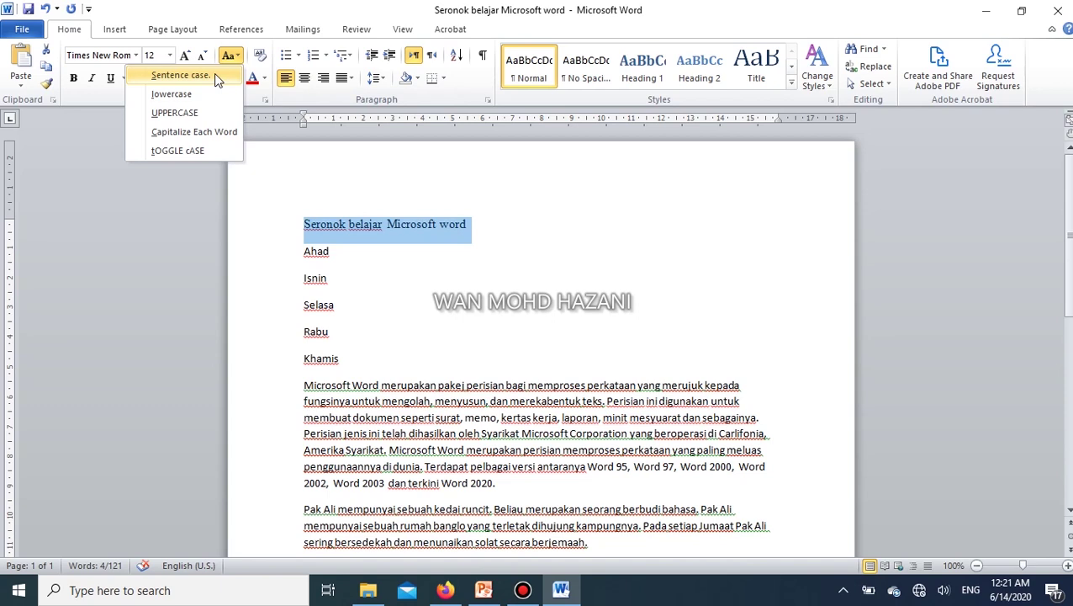
{"action": "left_click", "coordinate": [216, 76]}
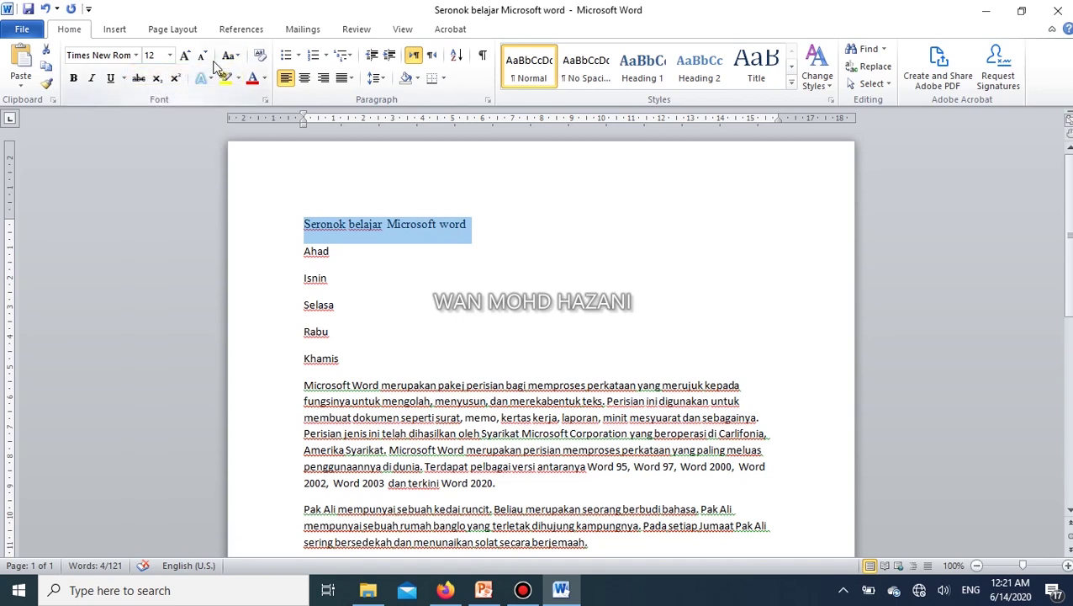
{"action": "left_click", "coordinate": [228, 55]}
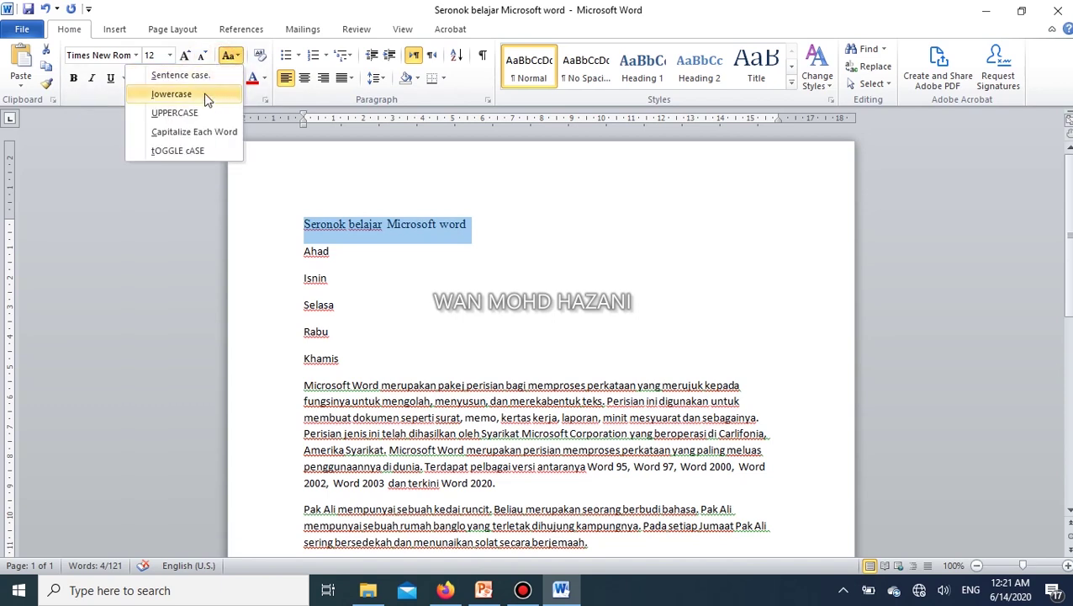
{"action": "left_click", "coordinate": [203, 93]}
Change the title to uppercase, followed by Capitalize Each Word
{"action": "left_click", "coordinate": [228, 55]}
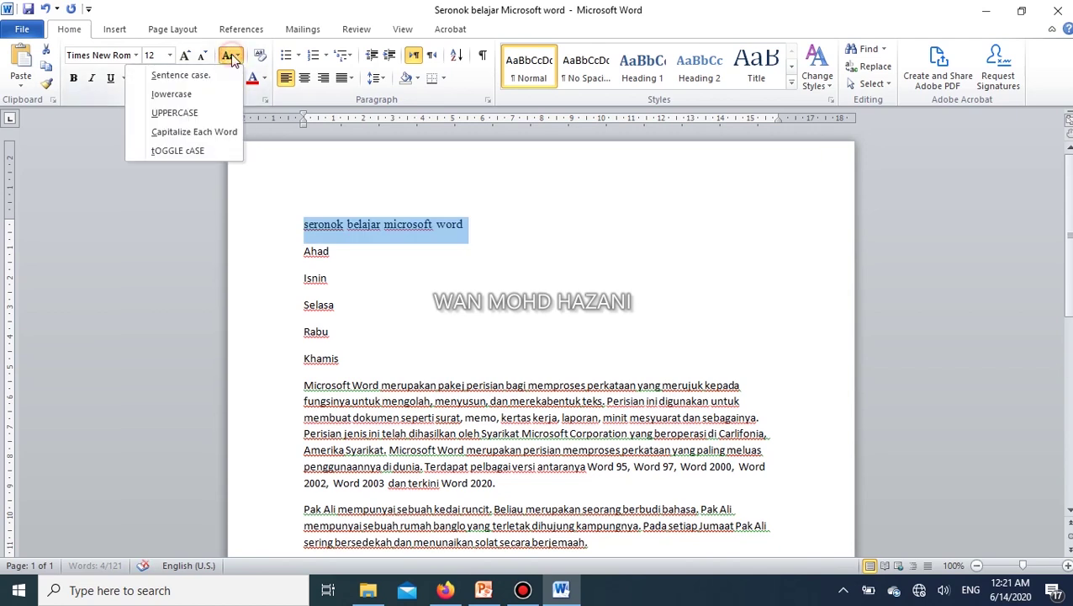
{"action": "left_click", "coordinate": [207, 113]}
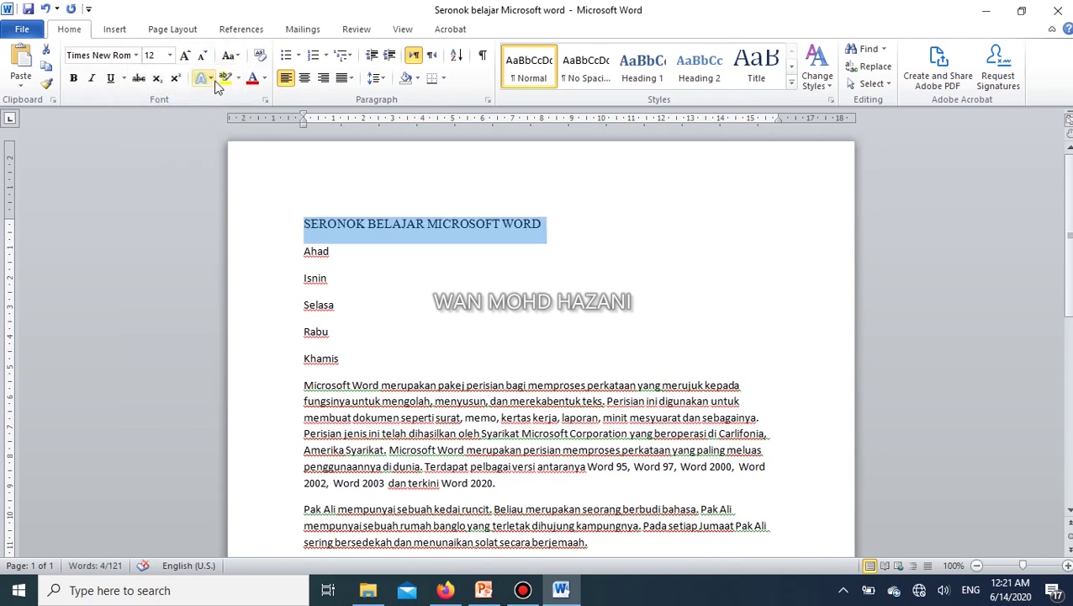
{"action": "left_click", "coordinate": [226, 55]}
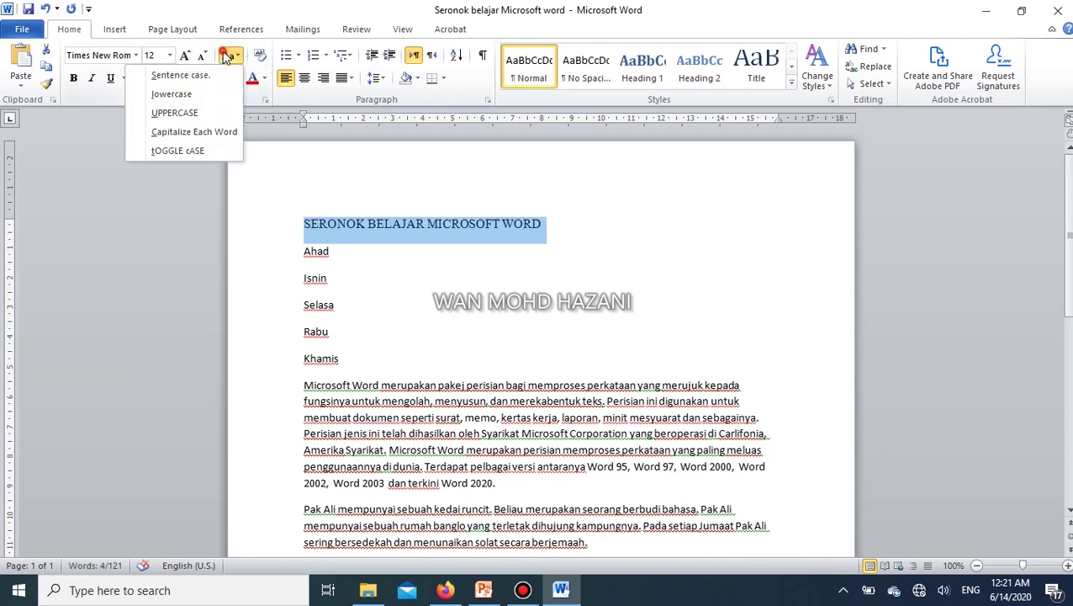
{"action": "left_click", "coordinate": [207, 130]}
Convert the title to uppercase again and apply tOGGLE cASE to it
{"action": "left_click", "coordinate": [233, 57]}
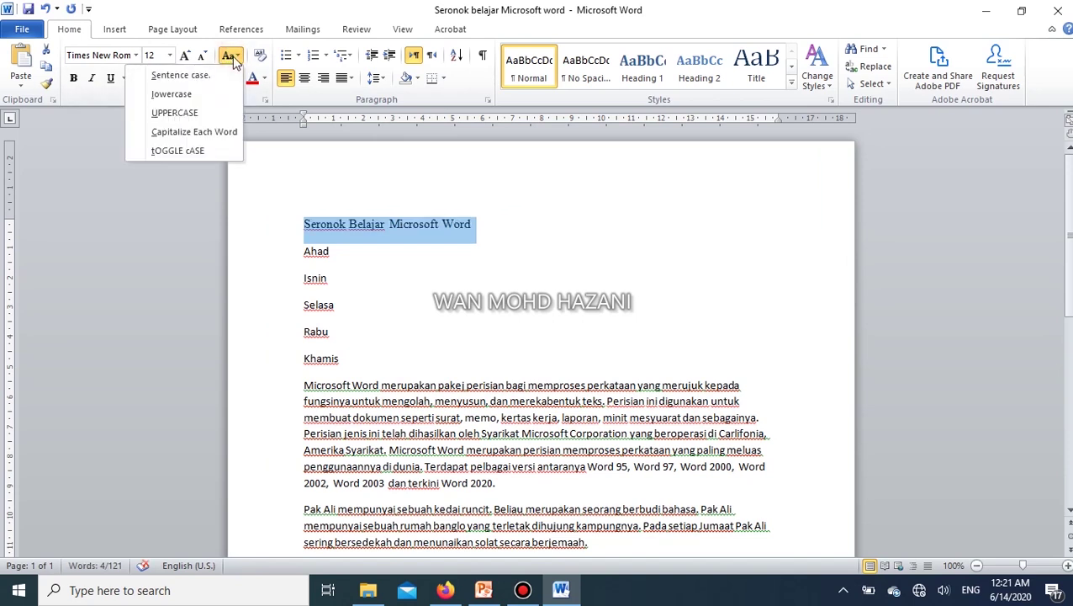
{"action": "left_click", "coordinate": [210, 113]}
{"action": "left_click", "coordinate": [232, 56]}
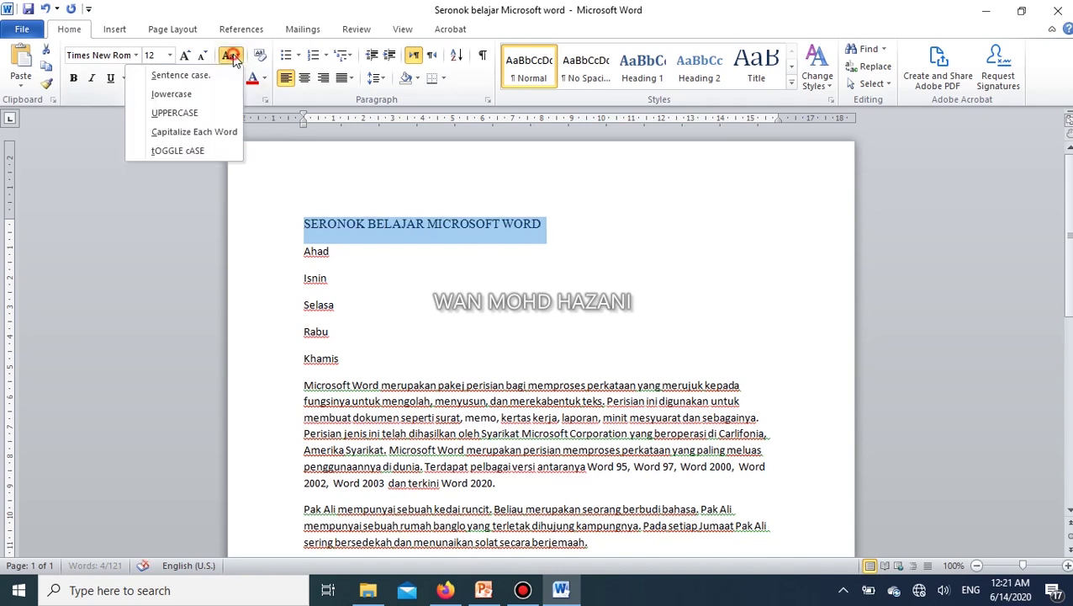
{"action": "left_click", "coordinate": [201, 150]}
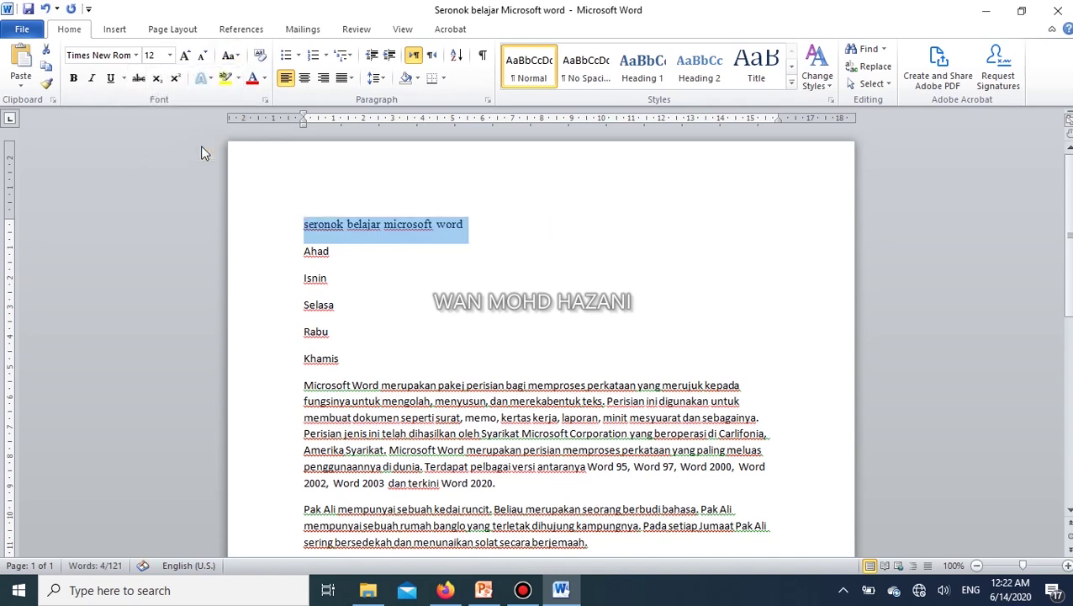
Capitalize each word of the title and apply tOGGLE cASE to that version
{"action": "left_click", "coordinate": [228, 57]}
{"action": "left_click", "coordinate": [206, 132]}
{"action": "left_click", "coordinate": [227, 57]}
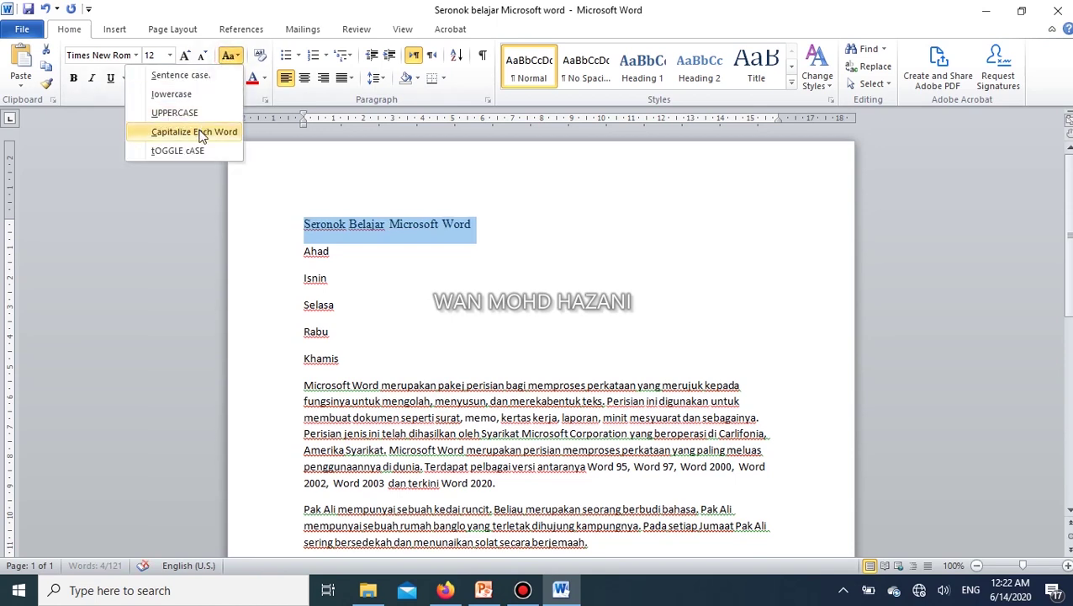
{"action": "left_click", "coordinate": [195, 151]}
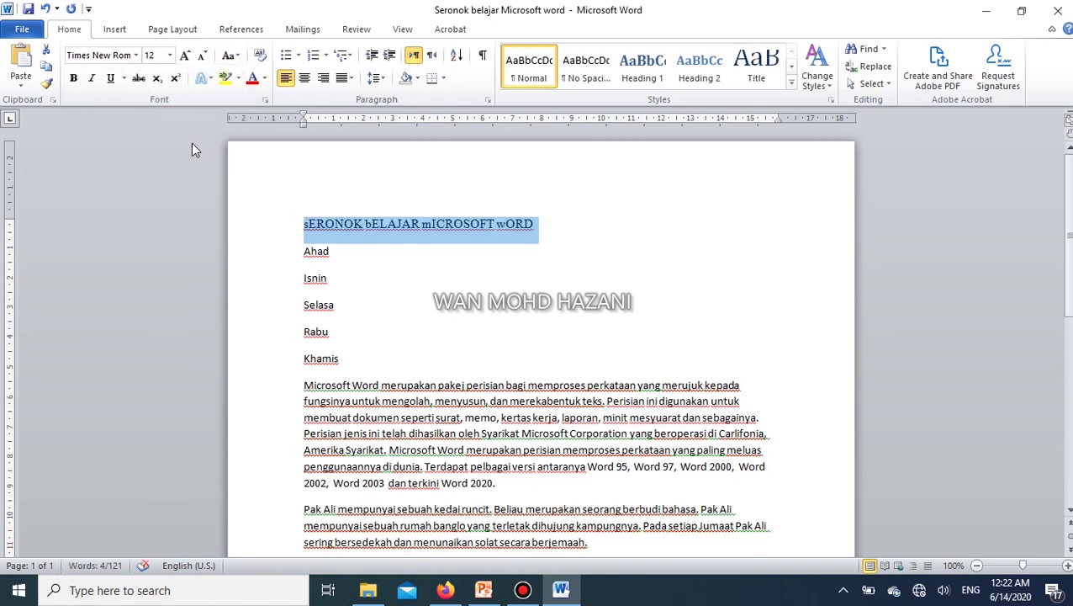
Change the title's capitalization to sentence case
{"action": "left_click", "coordinate": [228, 56]}
{"action": "left_click", "coordinate": [205, 73]}
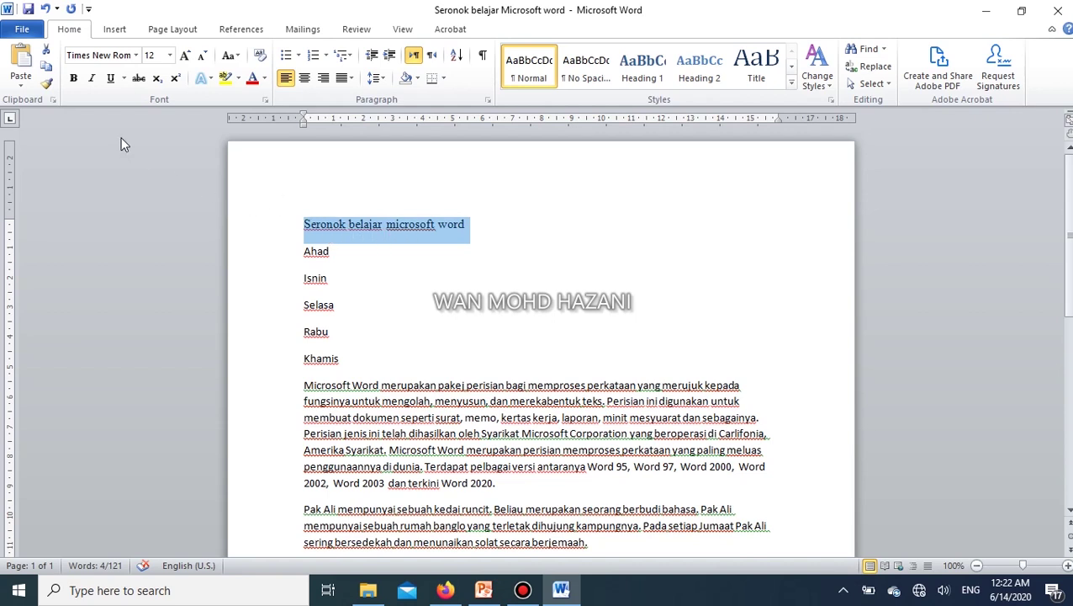
Make the title bold and clear all of its formatting
{"action": "left_click", "coordinate": [74, 79]}
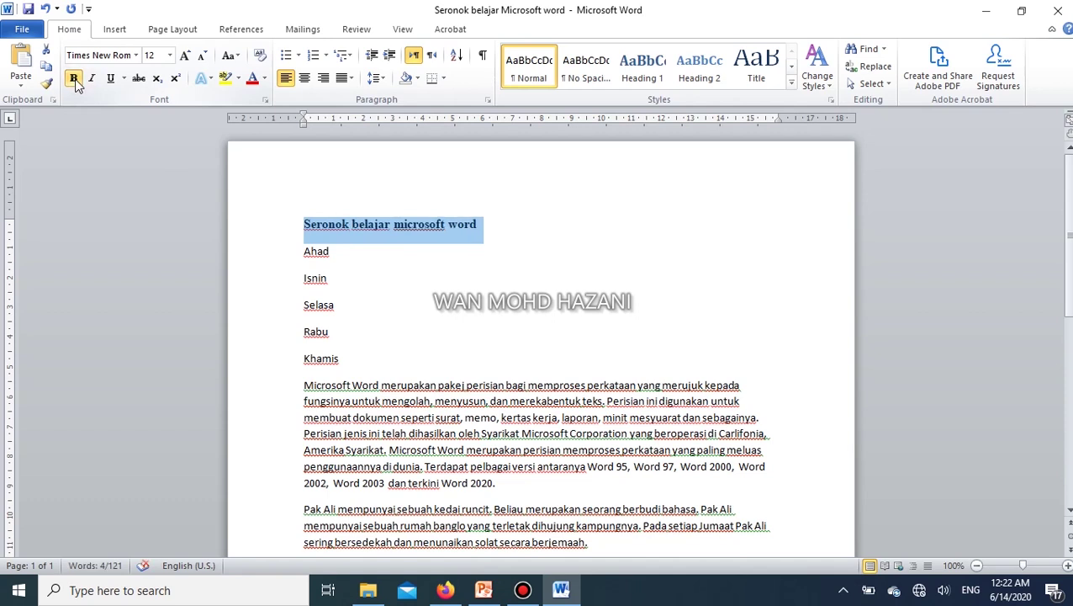
{"action": "left_click", "coordinate": [261, 59]}
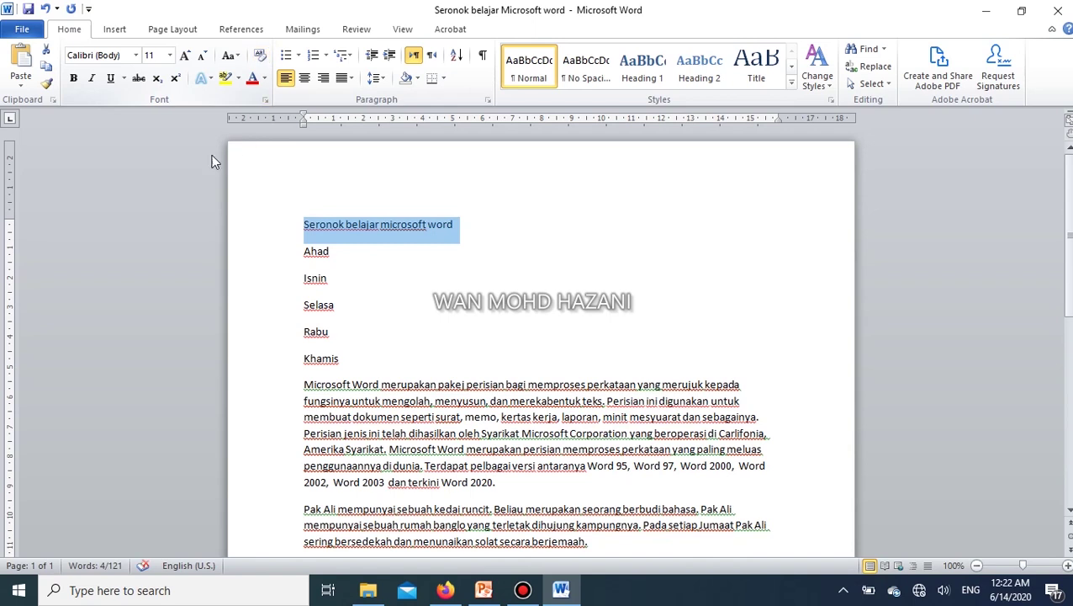
Apply bold, italic and underline to the title line
{"action": "left_click", "coordinate": [74, 80]}
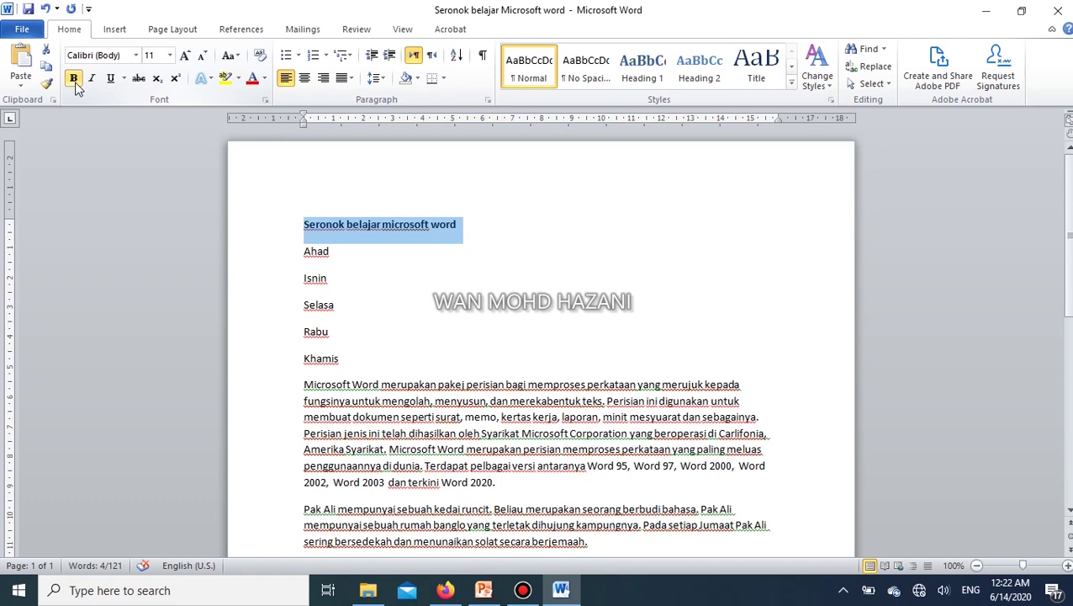
{"action": "left_click", "coordinate": [93, 82]}
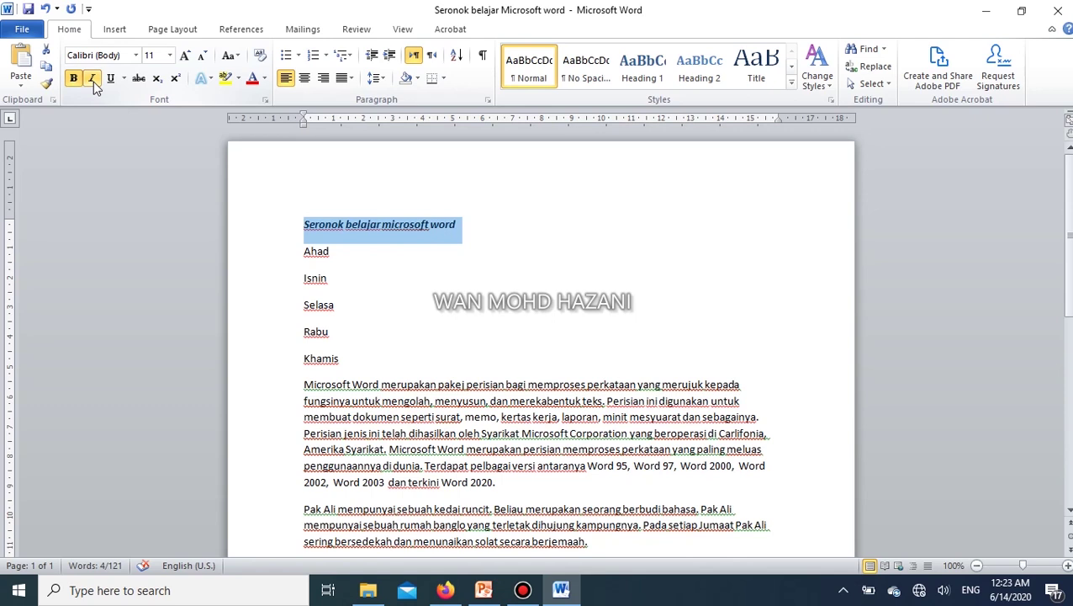
{"action": "left_click", "coordinate": [113, 81]}
Remove the underline, italic and bold formatting from the title line
{"action": "left_click", "coordinate": [110, 78]}
{"action": "left_click", "coordinate": [92, 78]}
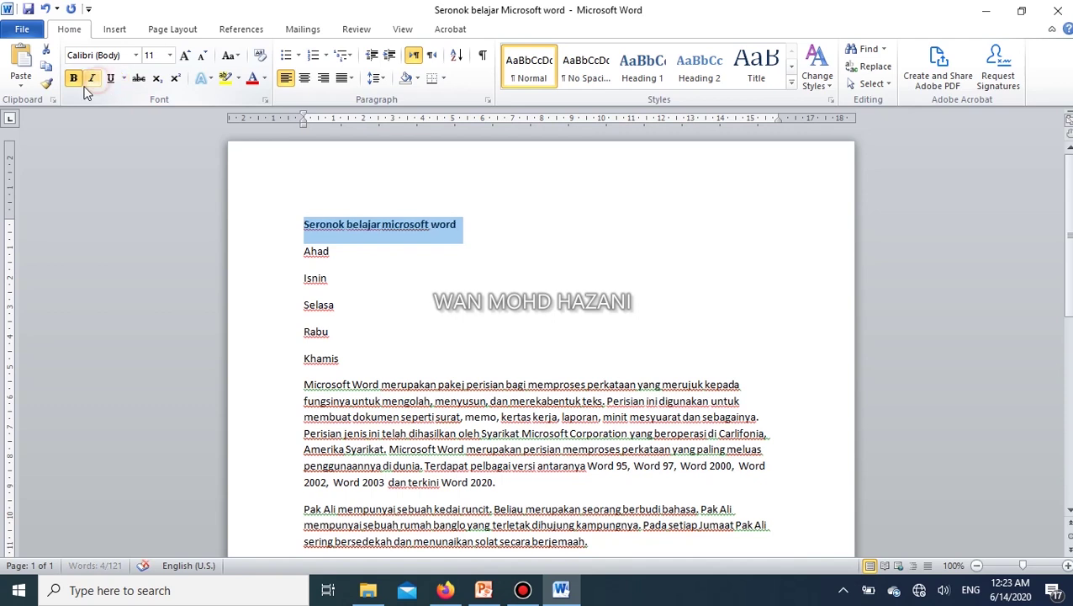
{"action": "left_click", "coordinate": [80, 79]}
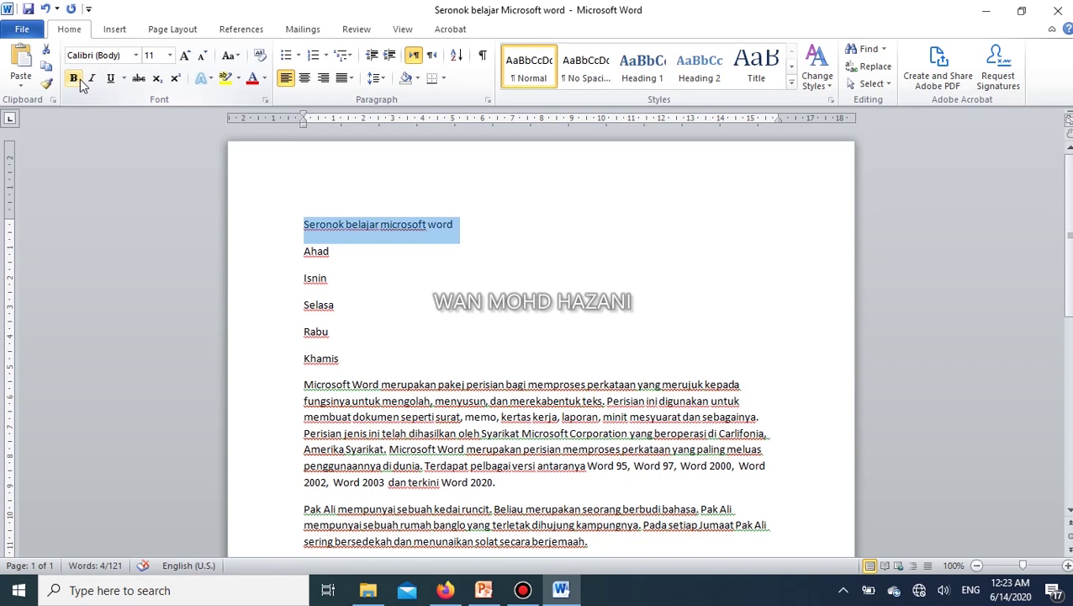
Strike through the word "microsoft" in the title and remove the strikethrough again
{"action": "left_click", "coordinate": [477, 231]}
{"action": "left_click_drag", "start_coordinate": [480, 229], "coordinate": [302, 225]}
{"action": "left_click", "coordinate": [475, 227]}
{"action": "left_click_drag", "start_coordinate": [475, 226], "coordinate": [304, 224]}
{"action": "double_click", "coordinate": [403, 224]}
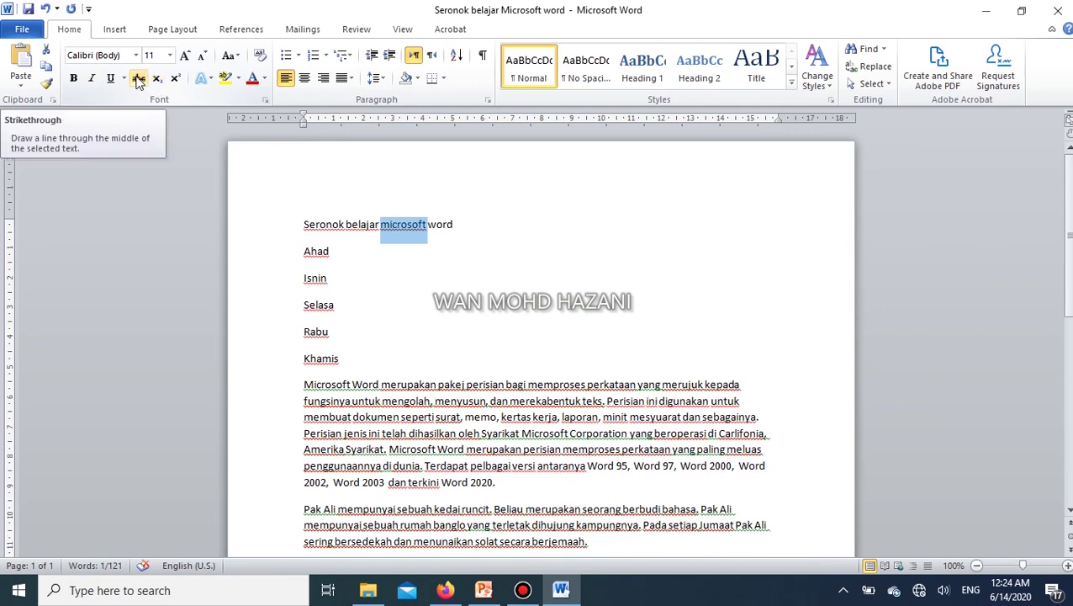
{"action": "left_click", "coordinate": [139, 79]}
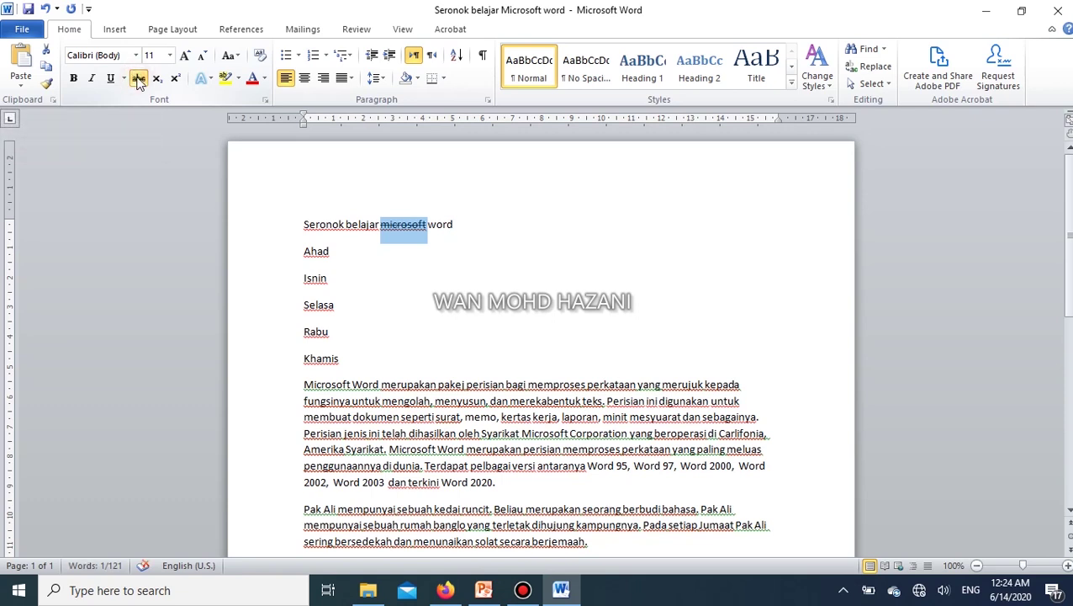
{"action": "left_click", "coordinate": [139, 79]}
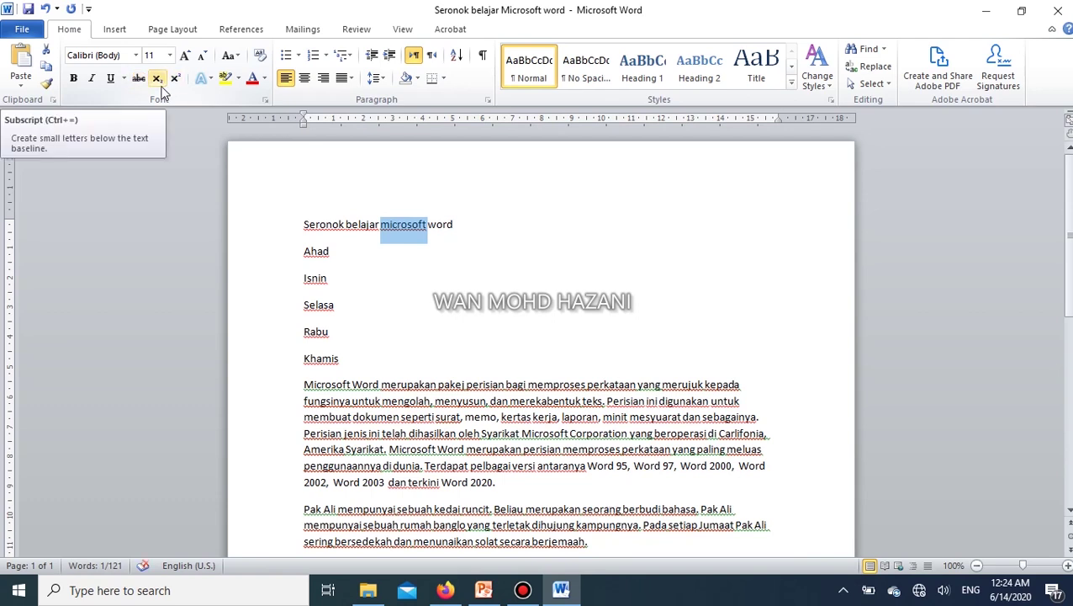
Add the text "H20" at the end of the title line
{"action": "left_click", "coordinate": [495, 228]}
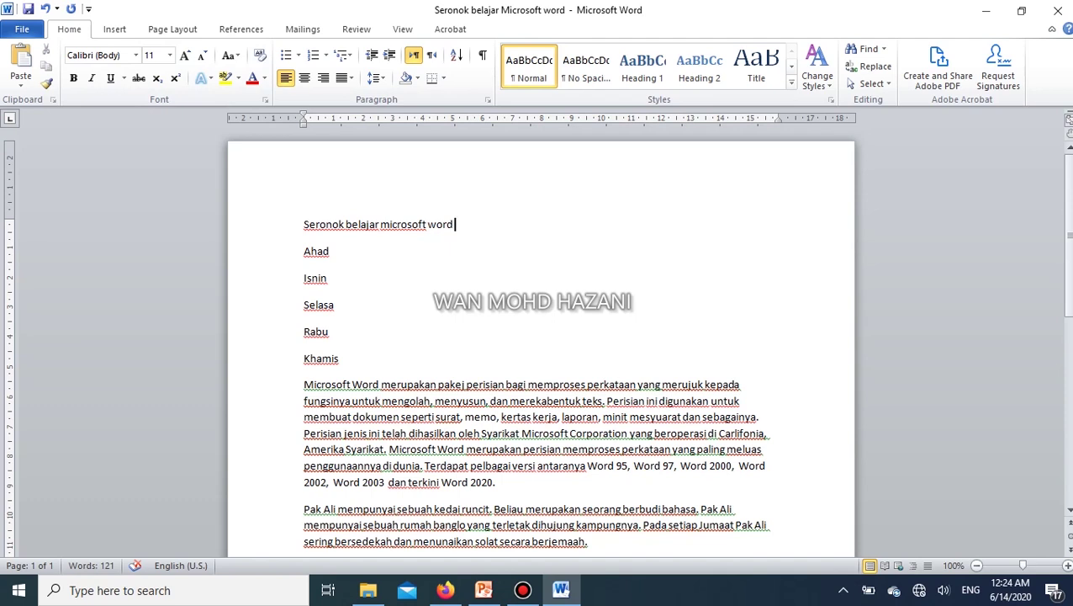
{"action": "type", "text": "h20"}
{"action": "key", "text": "BackSpace"}
{"action": "key", "text": "BackSpace"}
{"action": "key", "text": "BackSpace"}
{"action": "type", "text": "H20"}
Format the 2 in "H20" as subscript and place the cursor at the end of the title line
{"action": "key", "text": "Left"}
{"action": "key", "text": "shift+Left"}
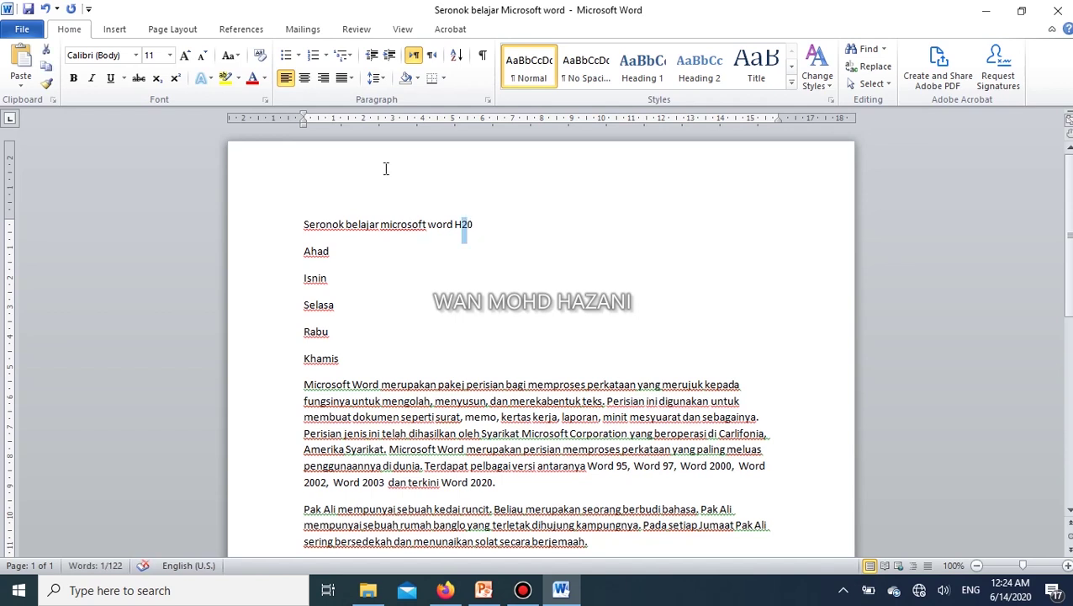
{"action": "left_click", "coordinate": [157, 78]}
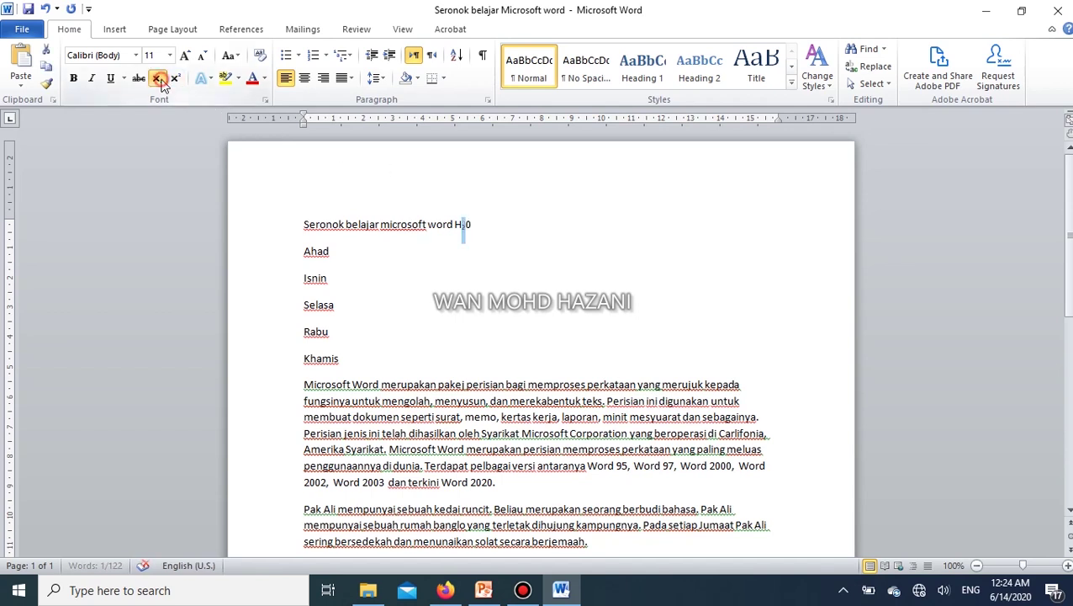
{"action": "left_click", "coordinate": [505, 225]}
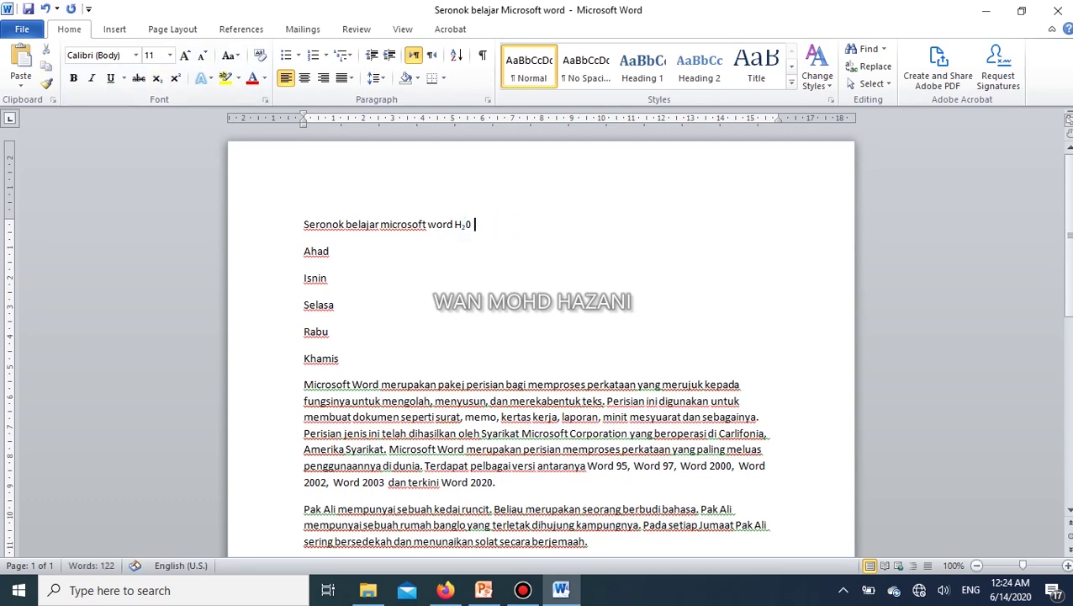
Add "x2 = y2" at the end of the title line and format both 2s as superscript
{"action": "left_click", "coordinate": [175, 78]}
{"action": "type", "text": "x2 = y2"}
{"action": "key", "text": "shift+Left"}
{"action": "left_click", "coordinate": [176, 78]}
{"action": "left_click", "coordinate": [511, 225]}
{"action": "key", "text": "shift+Left"}
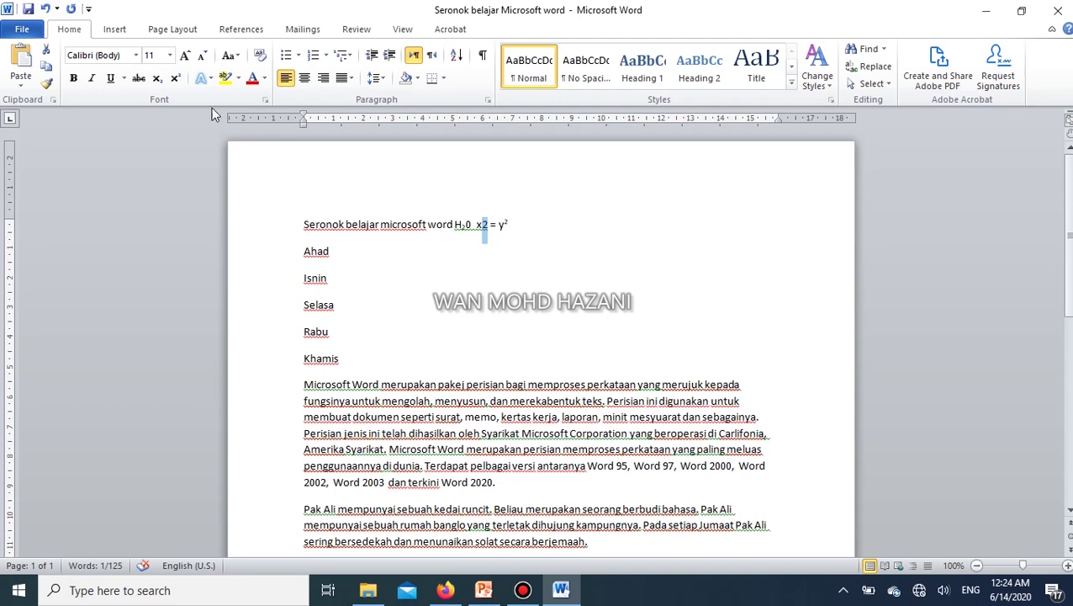
{"action": "left_click", "coordinate": [176, 78]}
{"action": "left_click", "coordinate": [464, 250]}
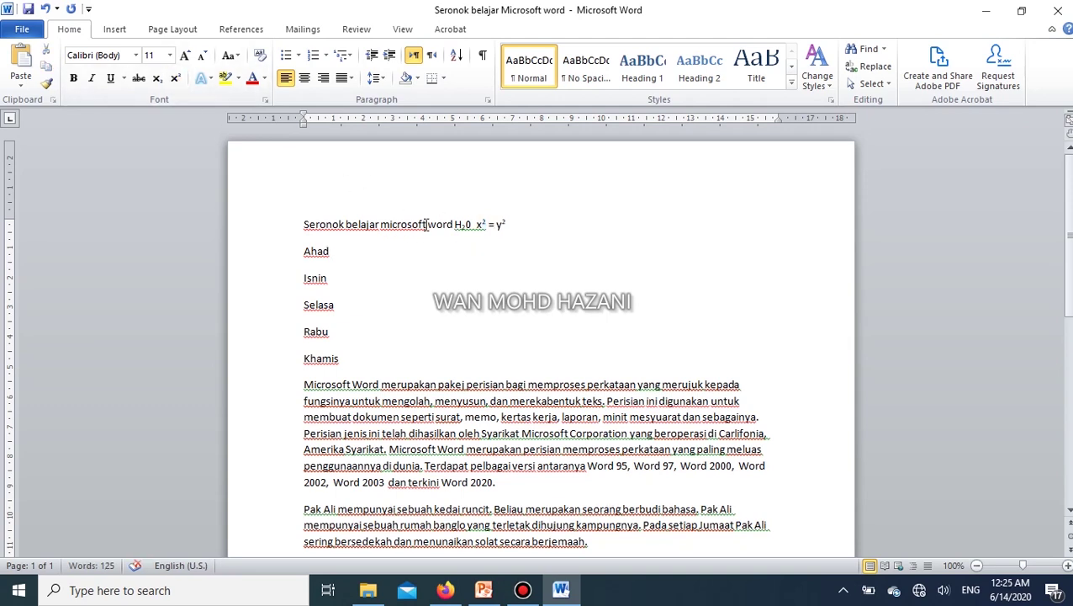
Preview the text effects on the word "Seronok" in the title, leave them unapplied, and highlight the word in yellow
{"action": "double_click", "coordinate": [322, 225]}
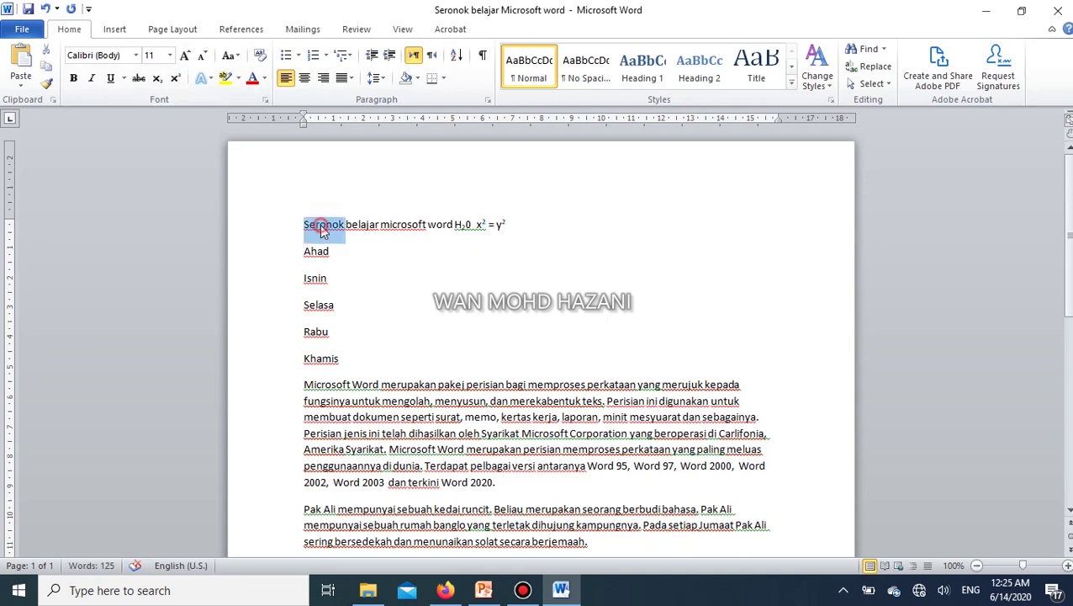
{"action": "left_click", "coordinate": [202, 82]}
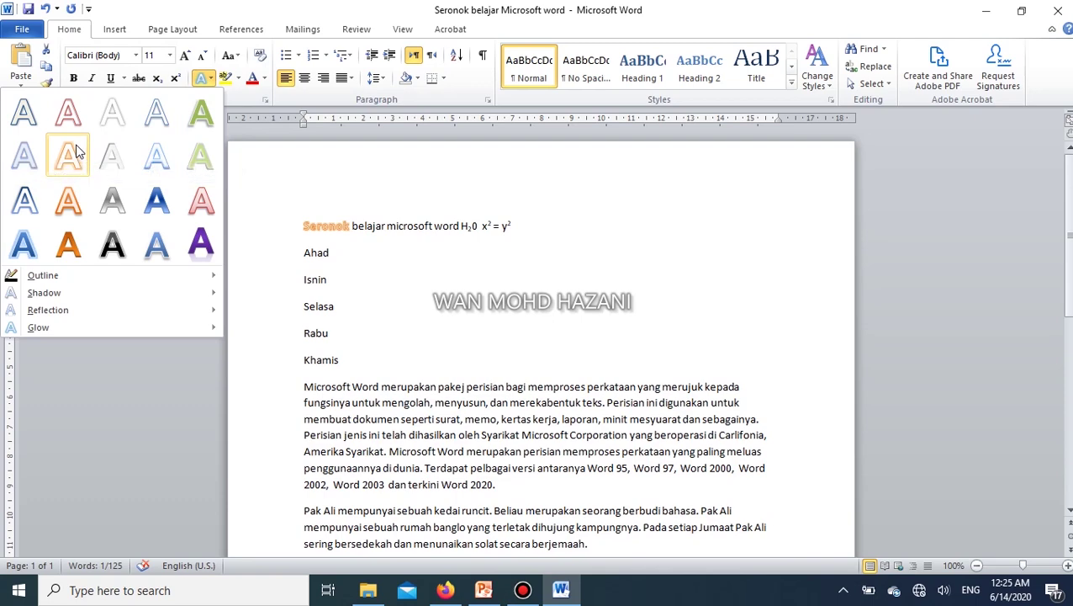
{"action": "left_click", "coordinate": [287, 175]}
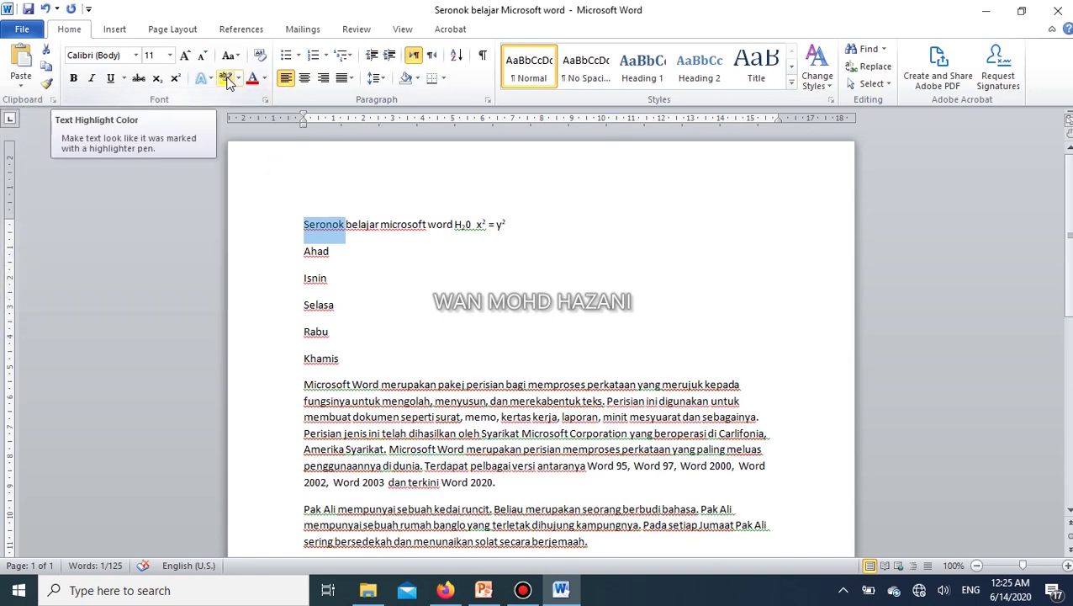
{"action": "left_click", "coordinate": [226, 79]}
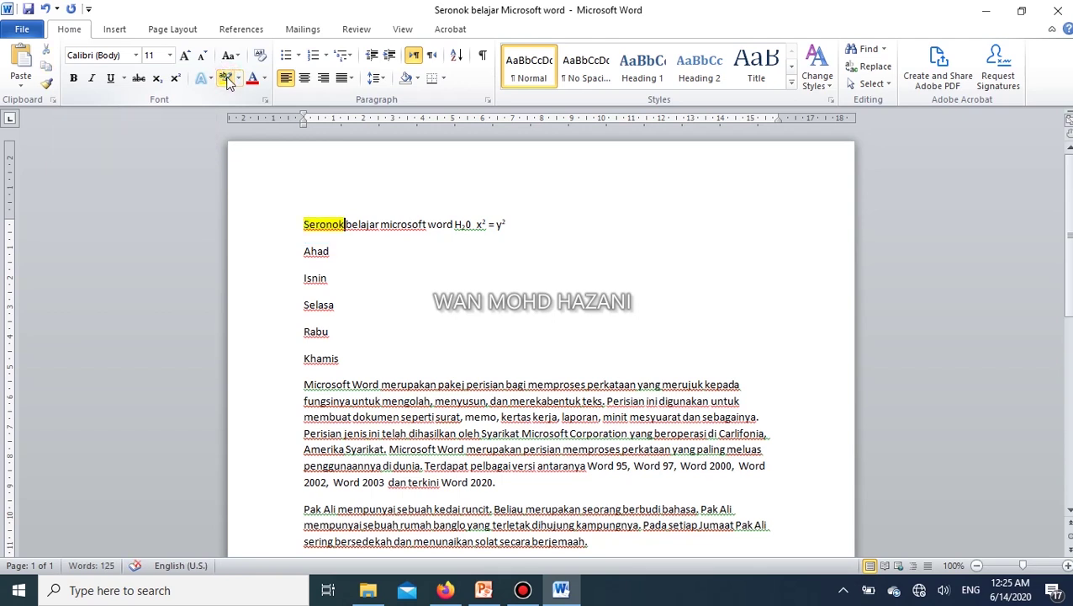
Change the font color of the word "belajar" in the title to red
{"action": "double_click", "coordinate": [364, 224]}
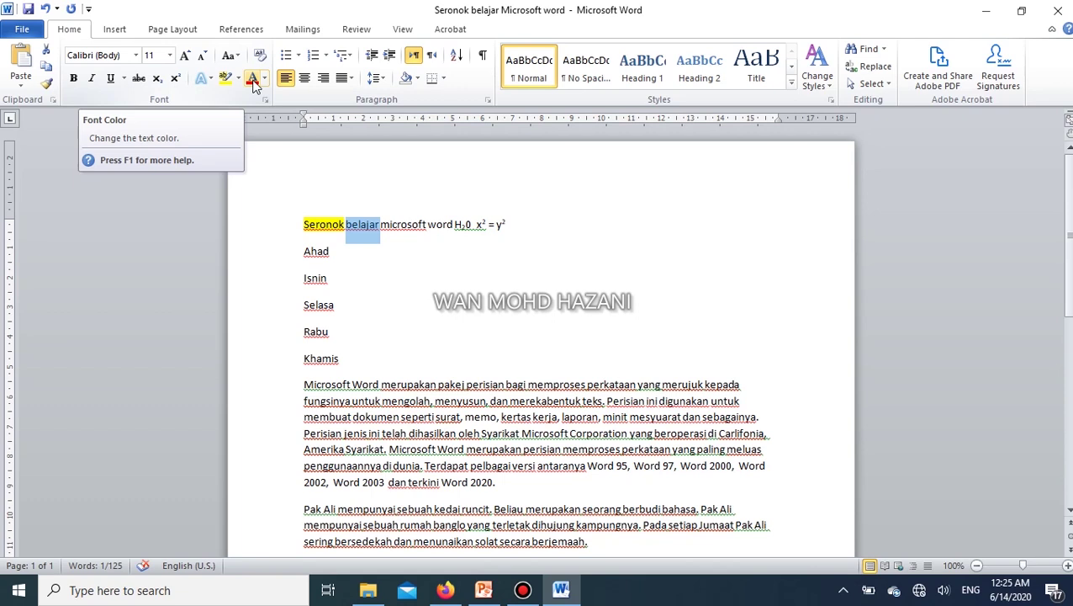
{"action": "left_click", "coordinate": [253, 81]}
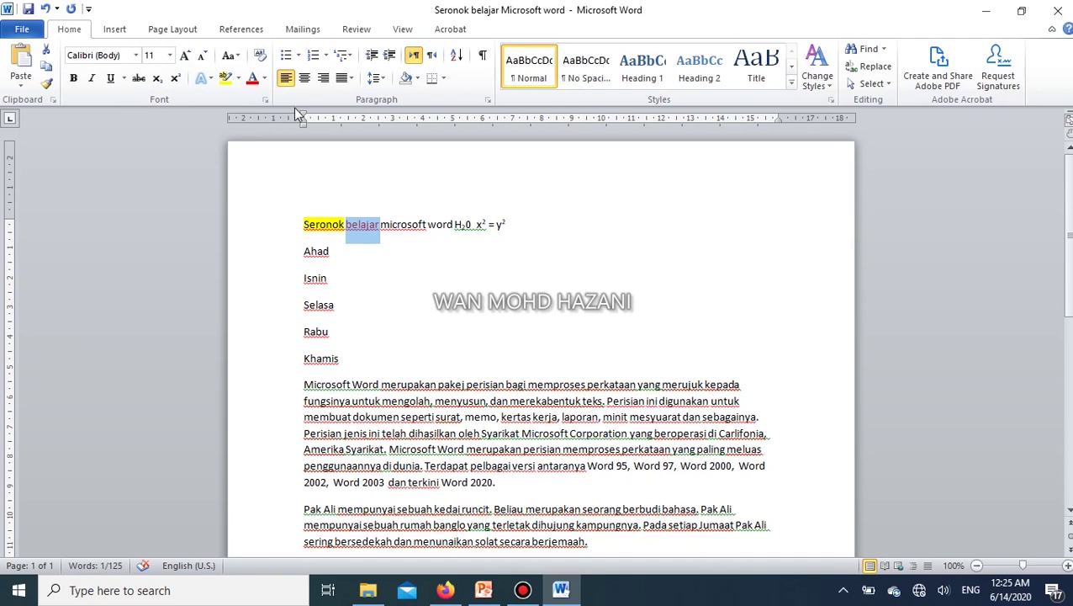
{"action": "left_click", "coordinate": [353, 279]}
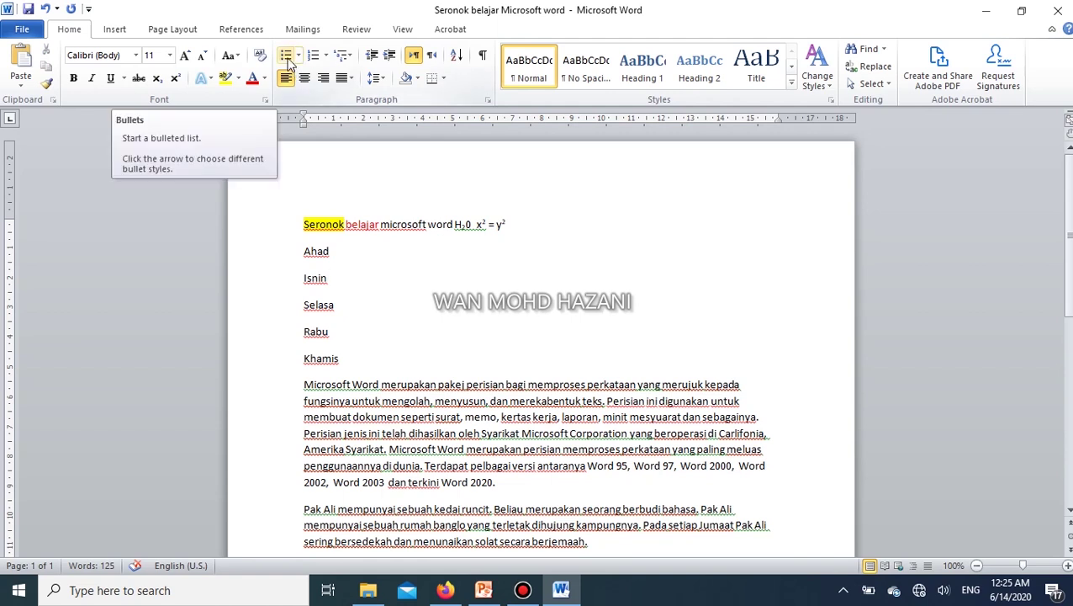
Format the five day lines from Ahad to Khamis as a bulleted list and convert it to 1. 2. 3. numbering
{"action": "left_click_drag", "start_coordinate": [305, 254], "coordinate": [340, 363]}
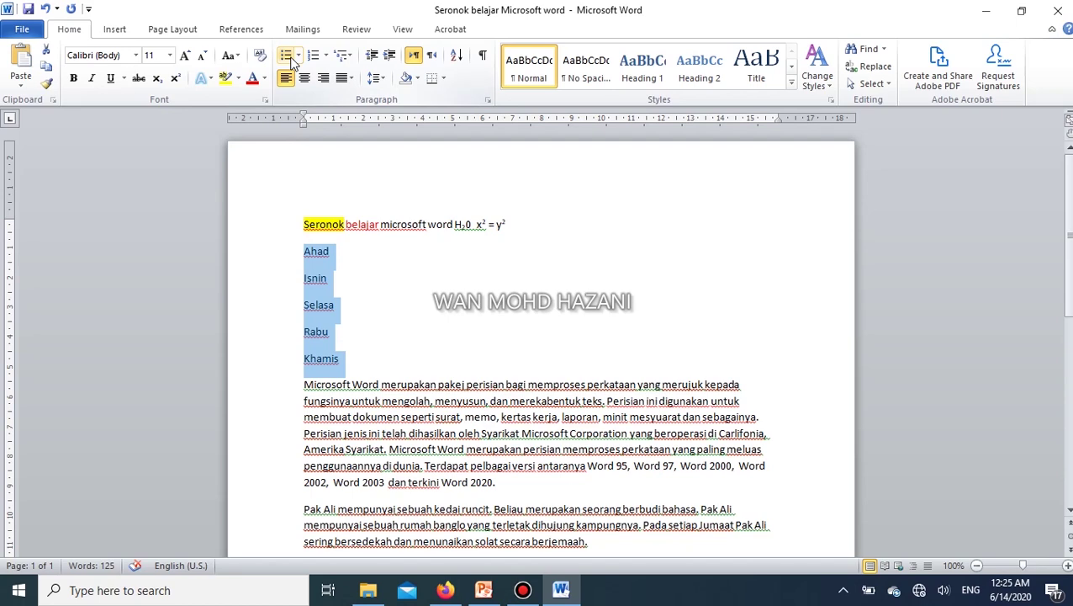
{"action": "left_click", "coordinate": [288, 57]}
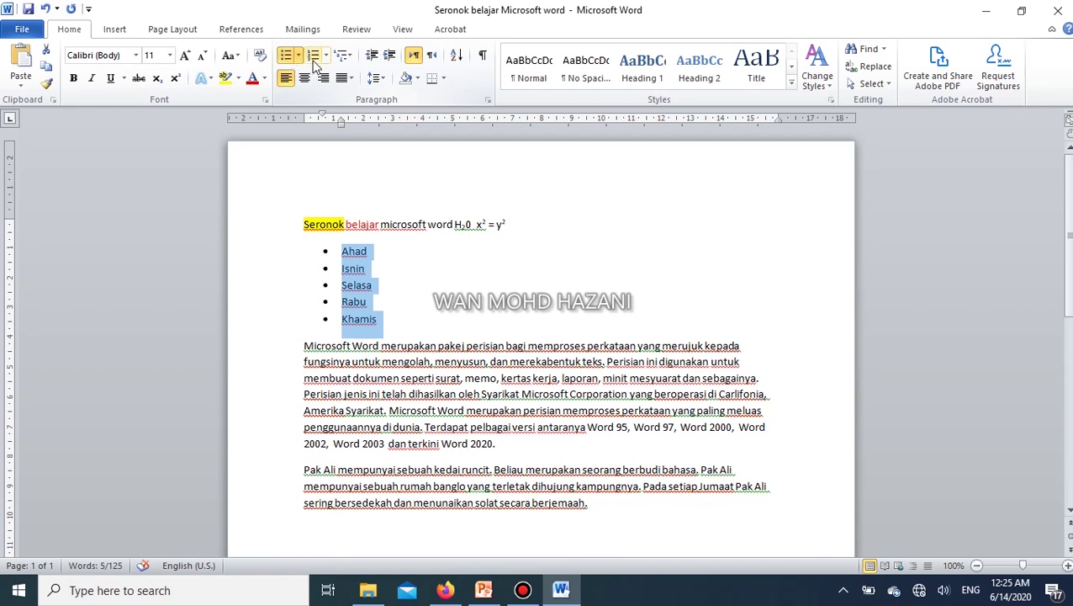
{"action": "left_click", "coordinate": [316, 64]}
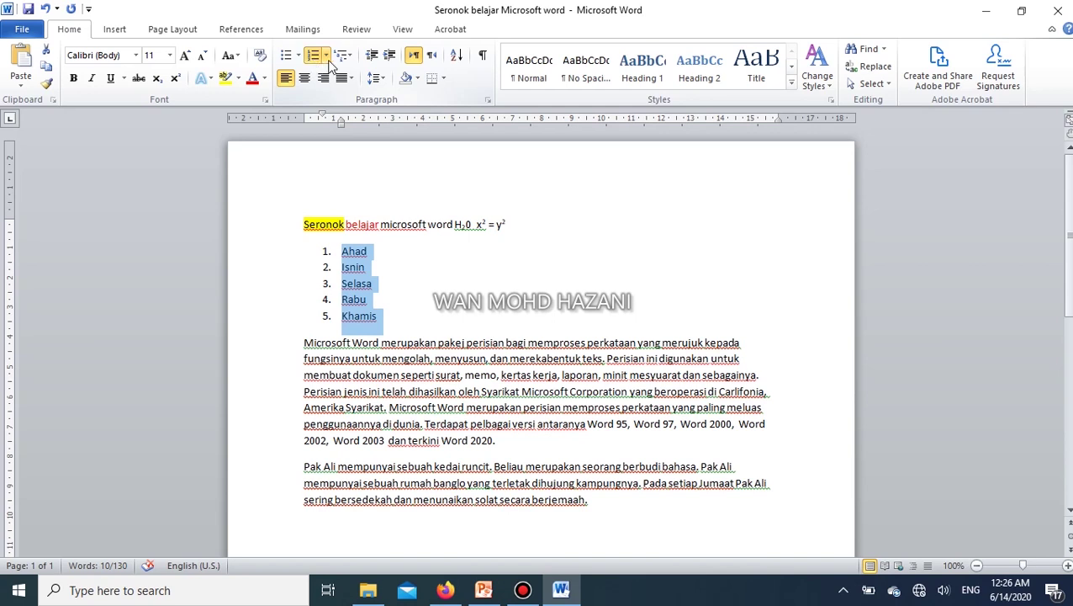
Switch the day list's numbering format to A. B. C. and set it back to 1. 2. 3
{"action": "left_click", "coordinate": [327, 59]}
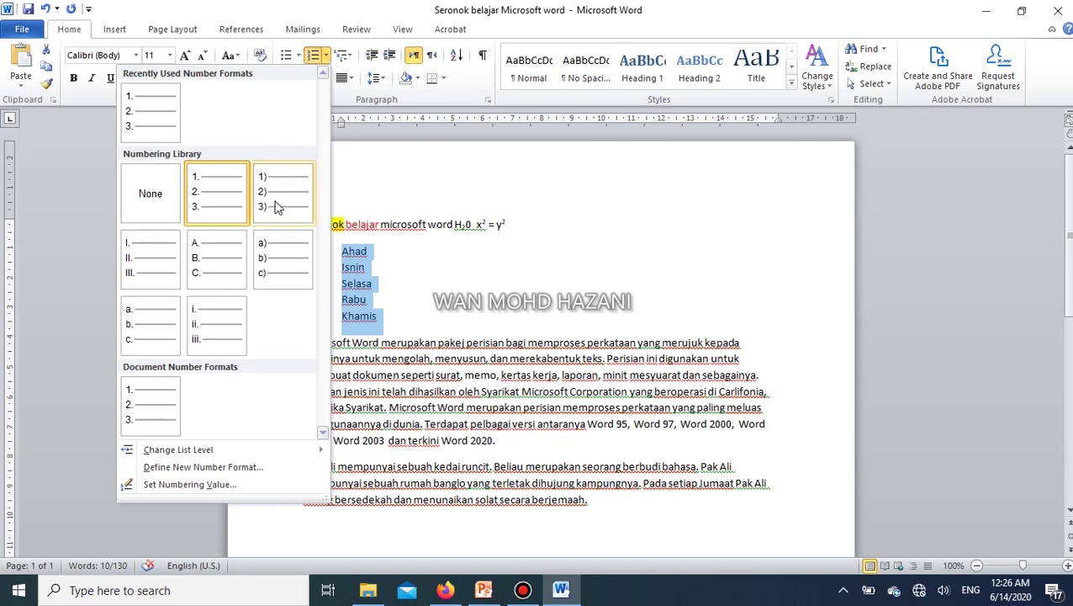
{"action": "left_click", "coordinate": [227, 264]}
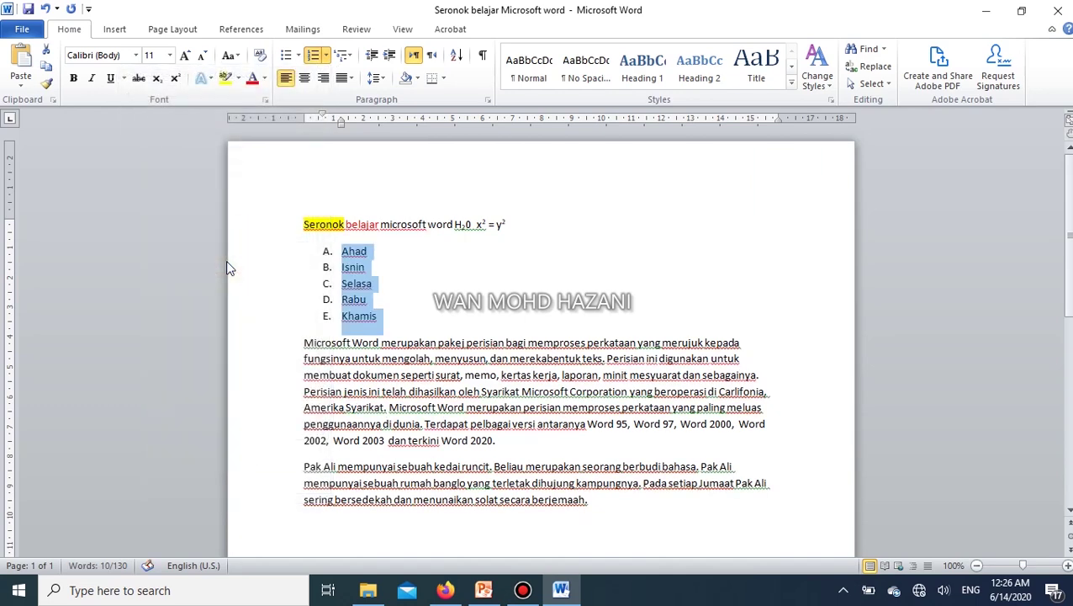
{"action": "left_click", "coordinate": [327, 58]}
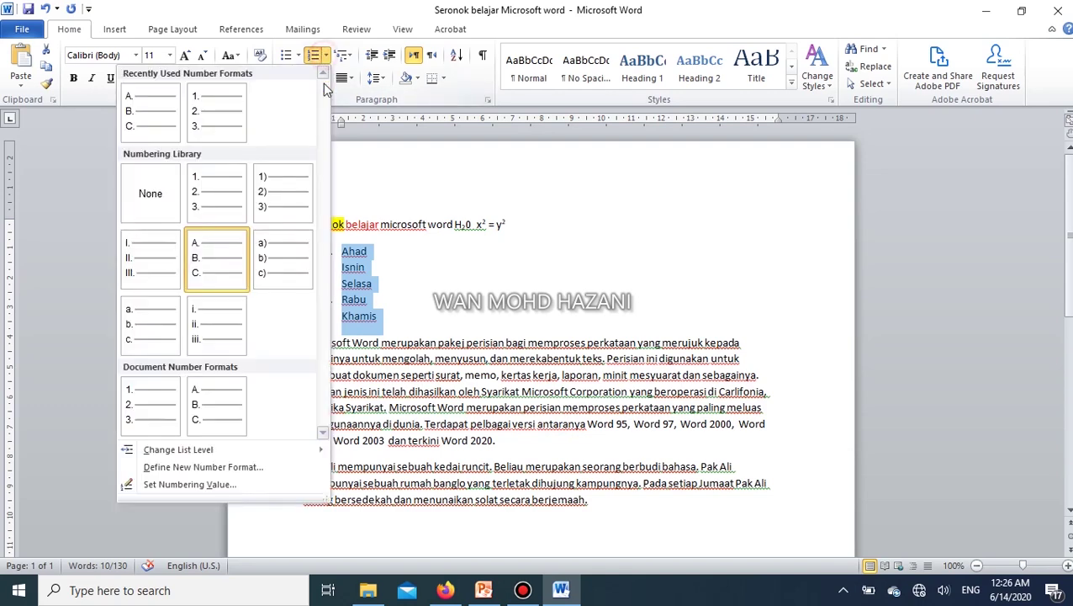
{"action": "left_click", "coordinate": [220, 118]}
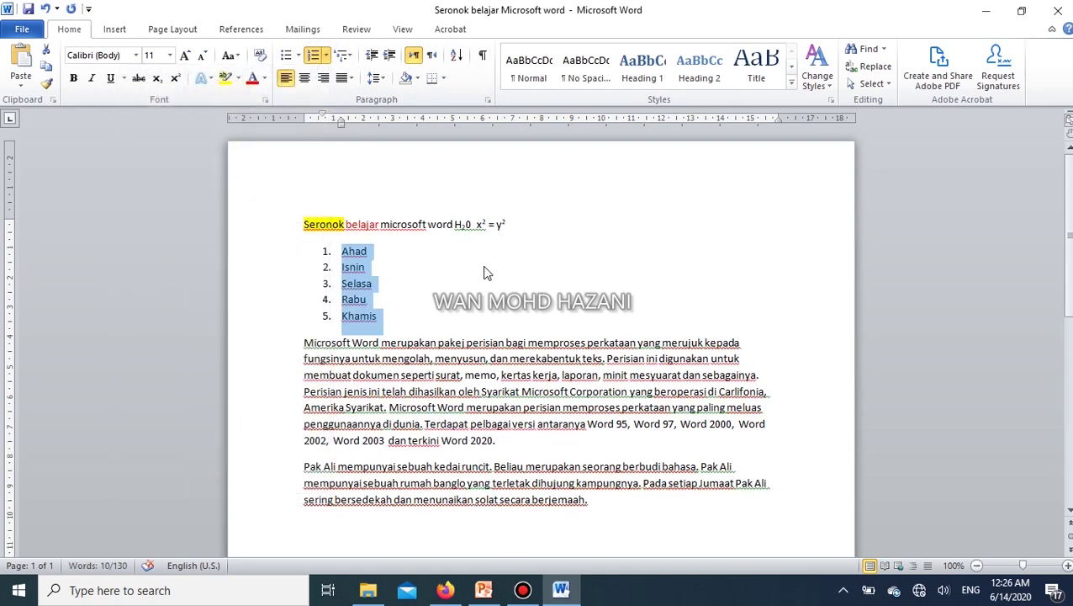
{"action": "left_click", "coordinate": [361, 268]}
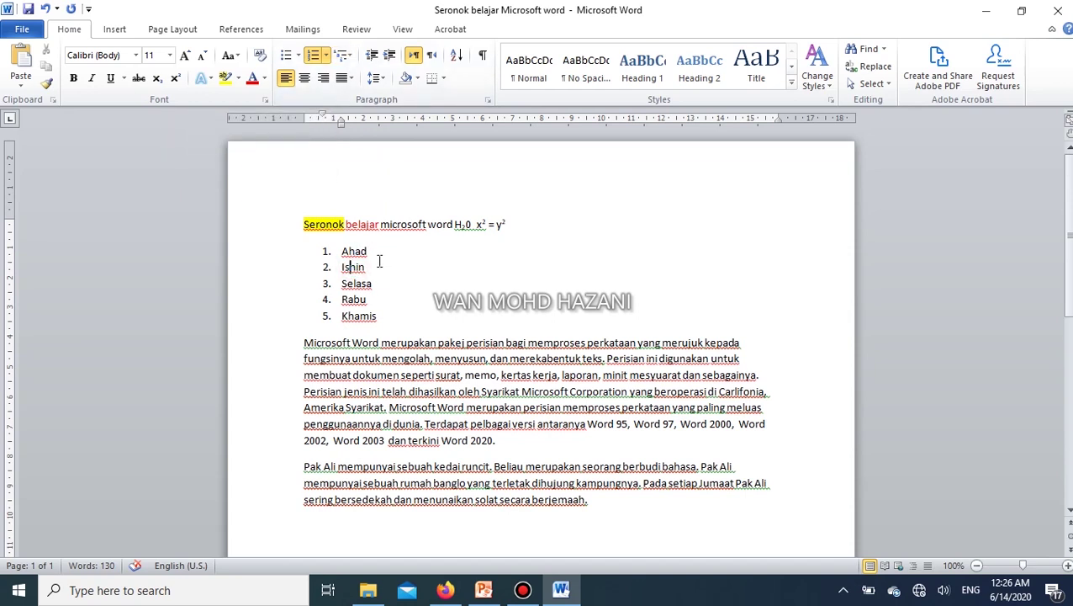
Apply the 1. / 1.1. / 1.1.1. multilevel list format to the five day lines
{"action": "left_click_drag", "start_coordinate": [400, 313], "coordinate": [305, 249]}
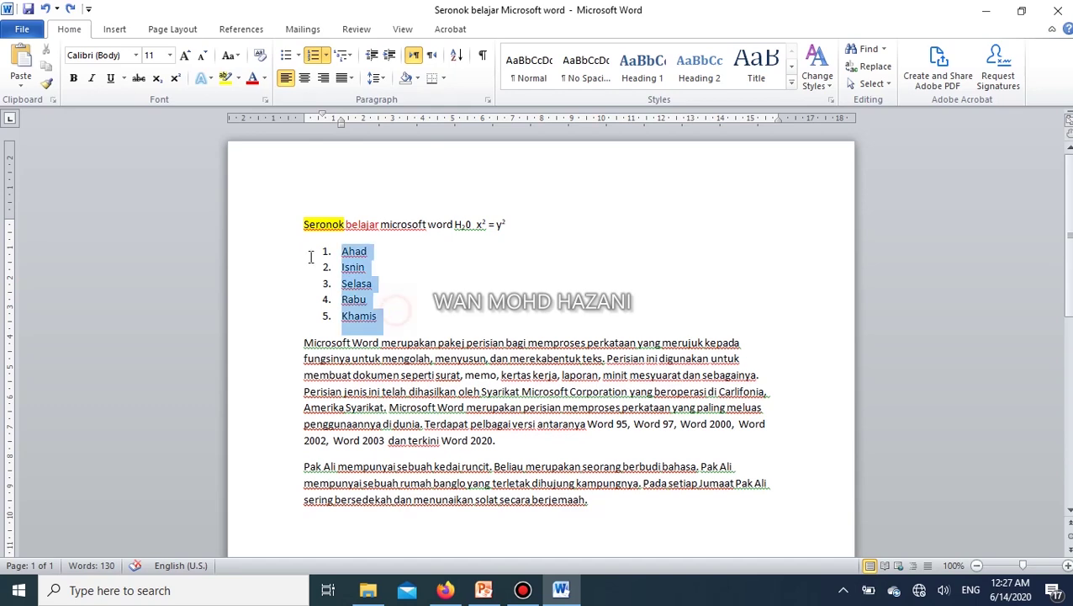
{"action": "left_click", "coordinate": [344, 57]}
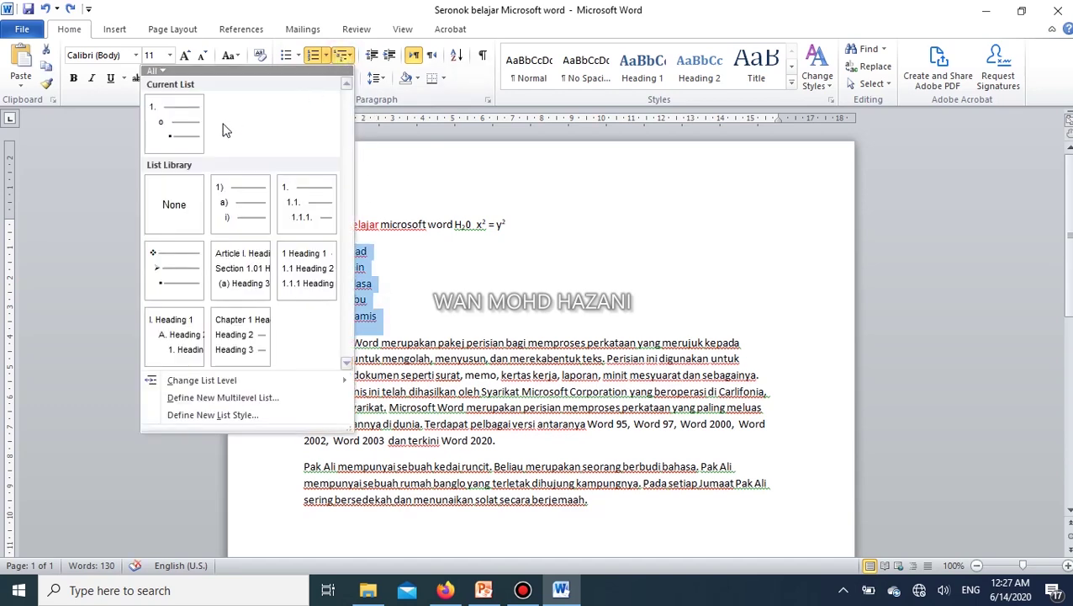
{"action": "left_click", "coordinate": [307, 206]}
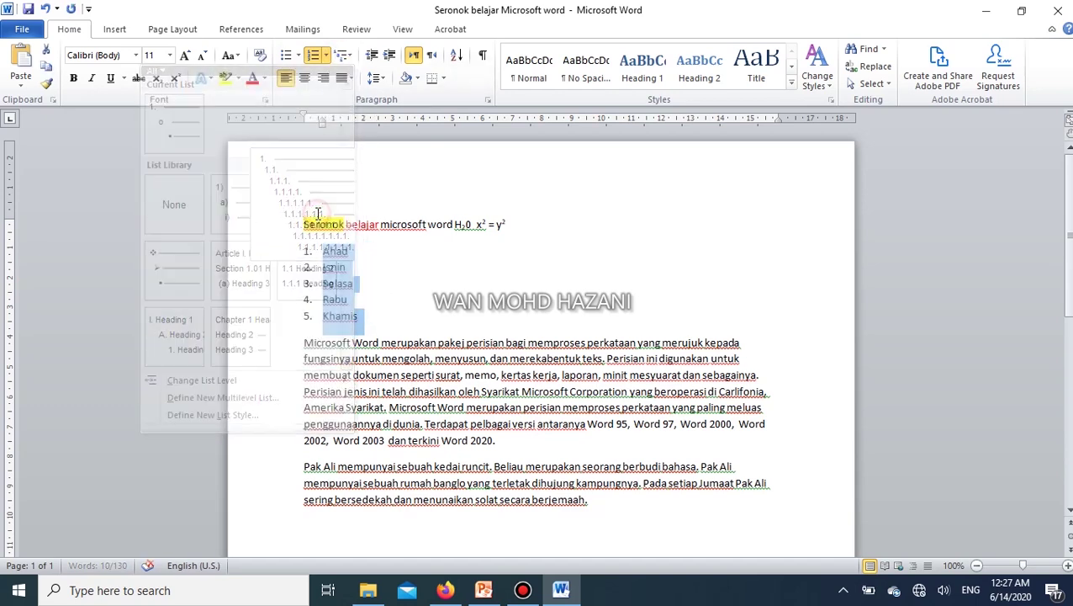
{"action": "left_click", "coordinate": [357, 269]}
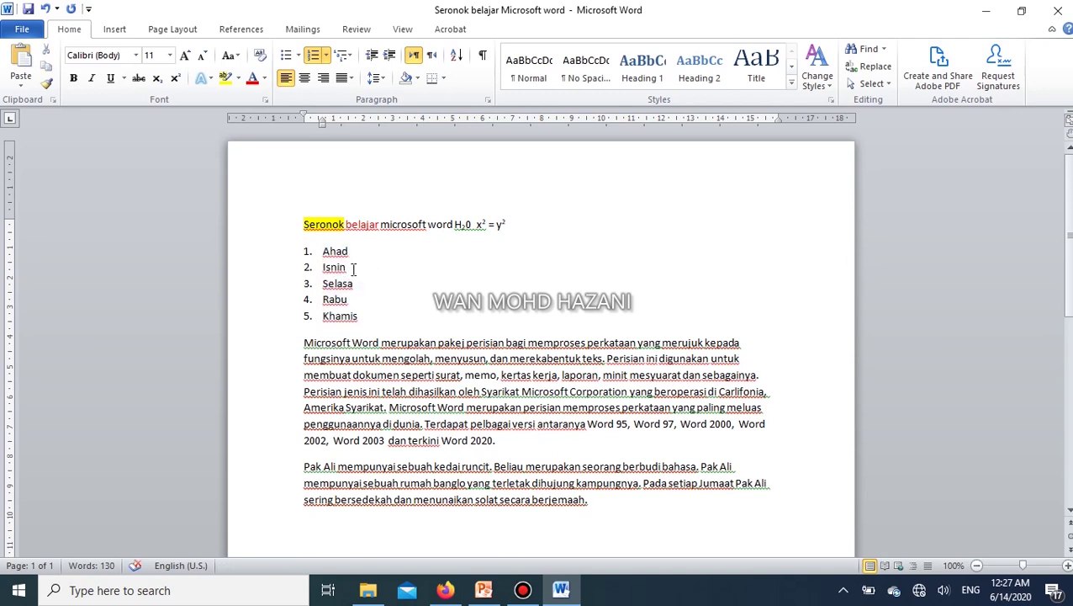
Demote the list items Isnin and Rabu to the second level
{"action": "left_click", "coordinate": [325, 267]}
{"action": "key", "text": "Tab"}
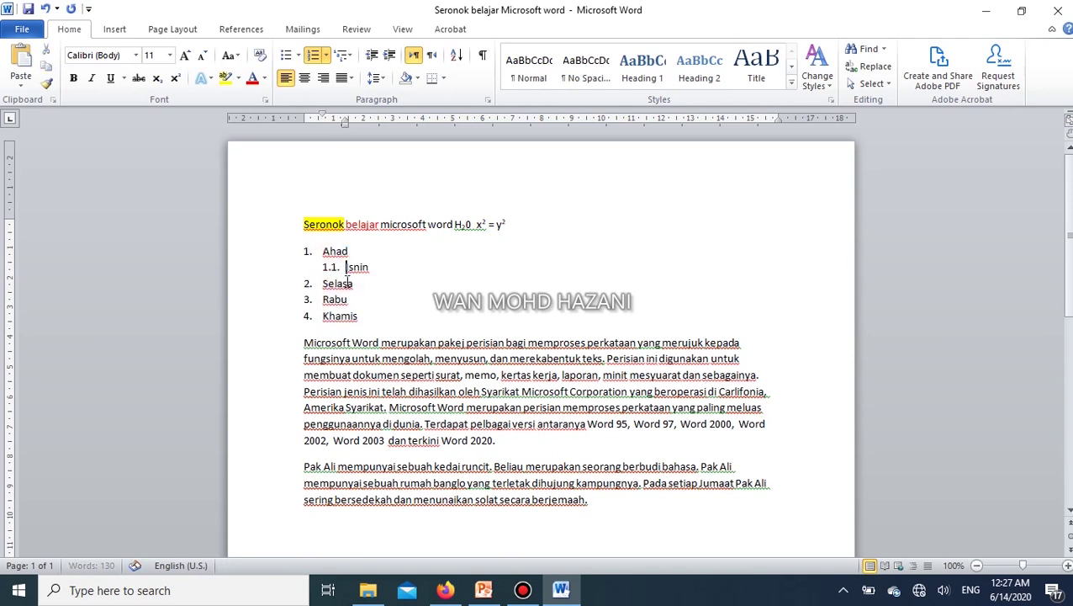
{"action": "left_click", "coordinate": [325, 300]}
{"action": "key", "text": "Tab"}
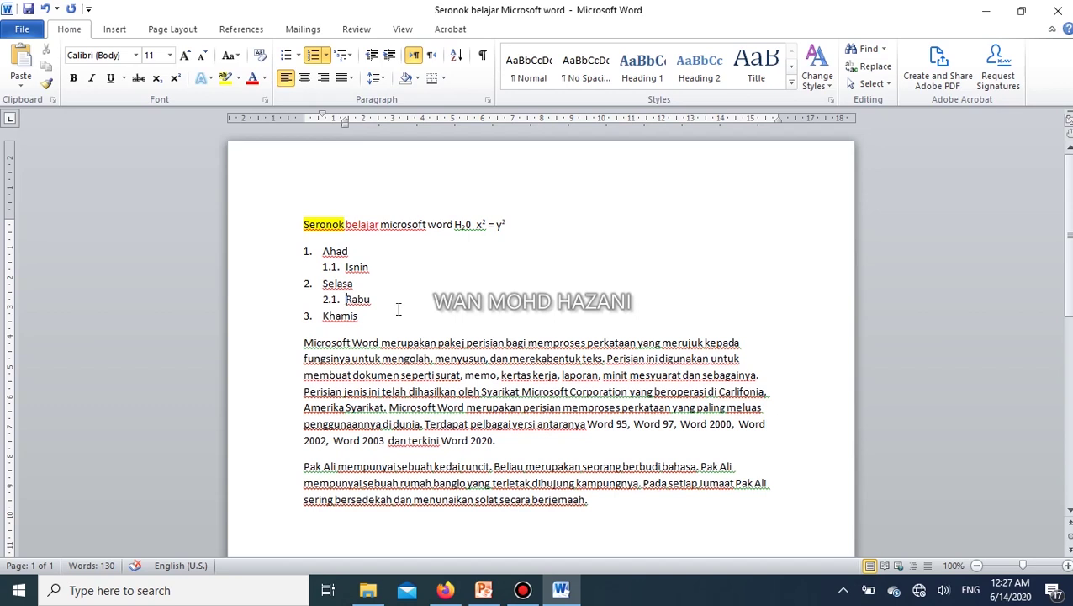
Promote the list items Rabu and Isnin back to the first level
{"action": "key", "text": "shift+Tab"}
{"action": "key", "text": "Up"}
{"action": "key", "text": "Up"}
{"action": "key", "text": "shift+Tab"}
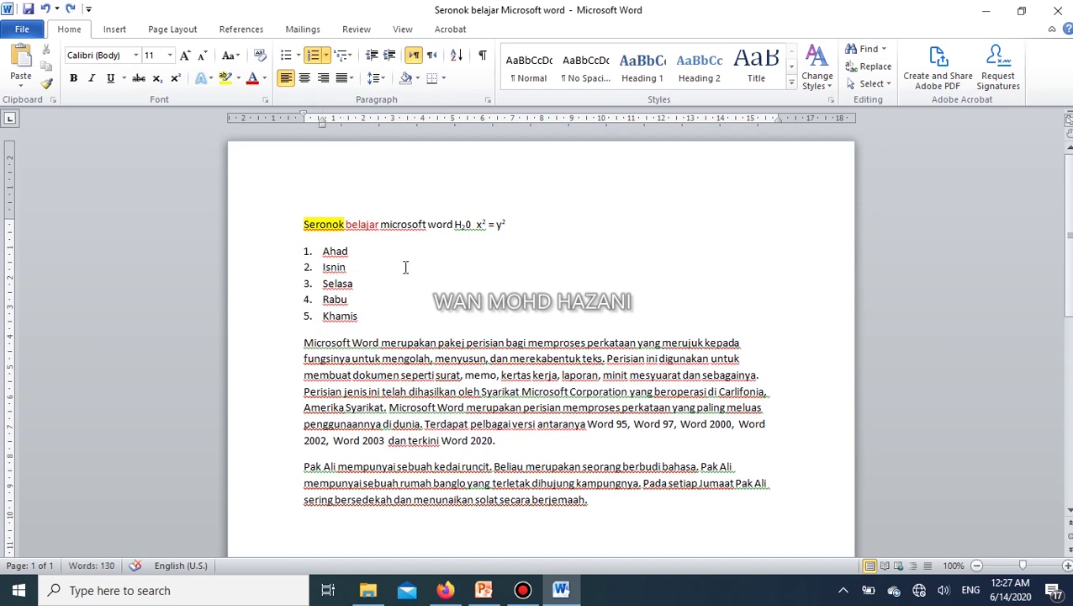
Increase the indent of the paragraph starting "Microsoft Word merupakan" by two levels and decrease it by two levels again
{"action": "left_click", "coordinate": [336, 267]}
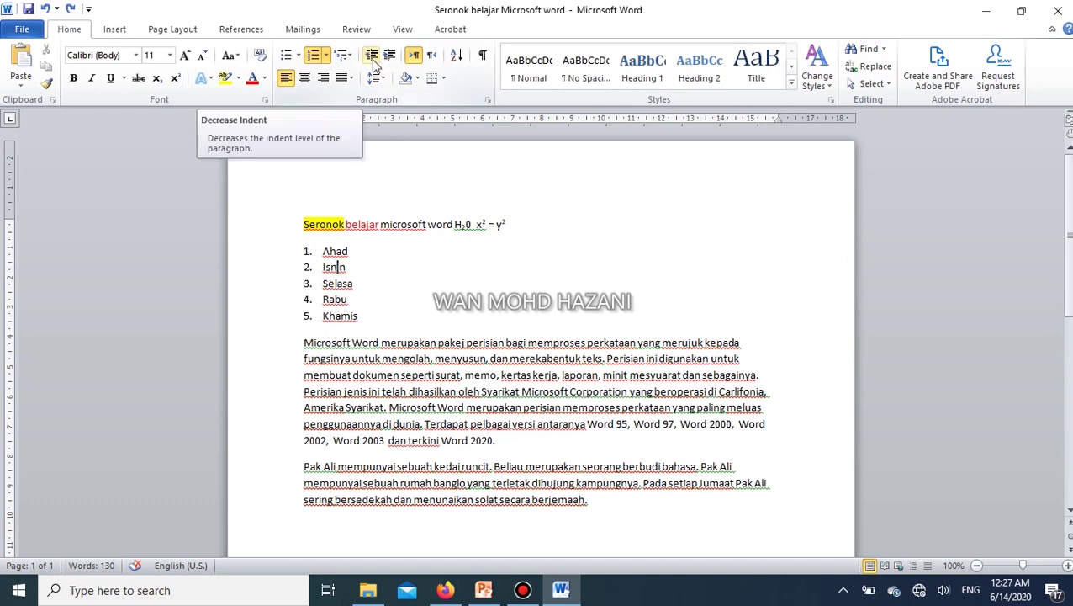
{"action": "left_click", "coordinate": [305, 343]}
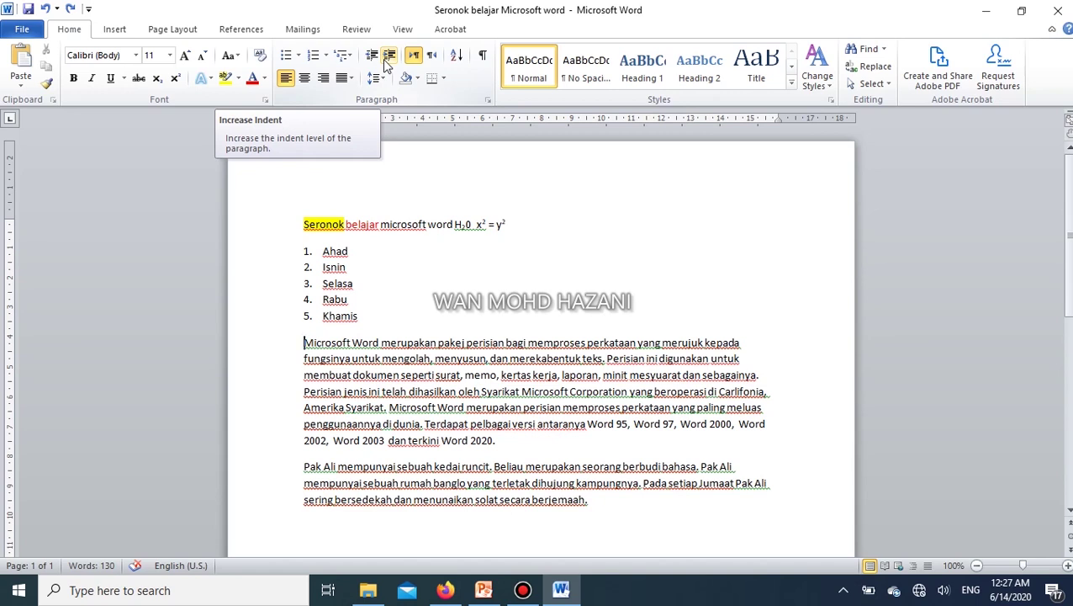
{"action": "left_click", "coordinate": [383, 58]}
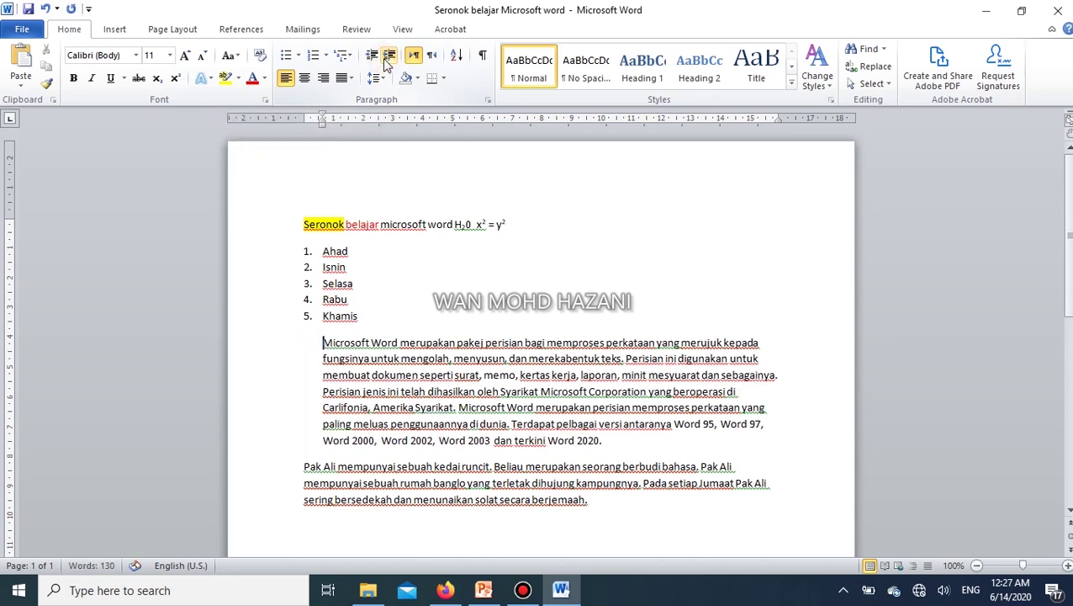
{"action": "left_click", "coordinate": [383, 58]}
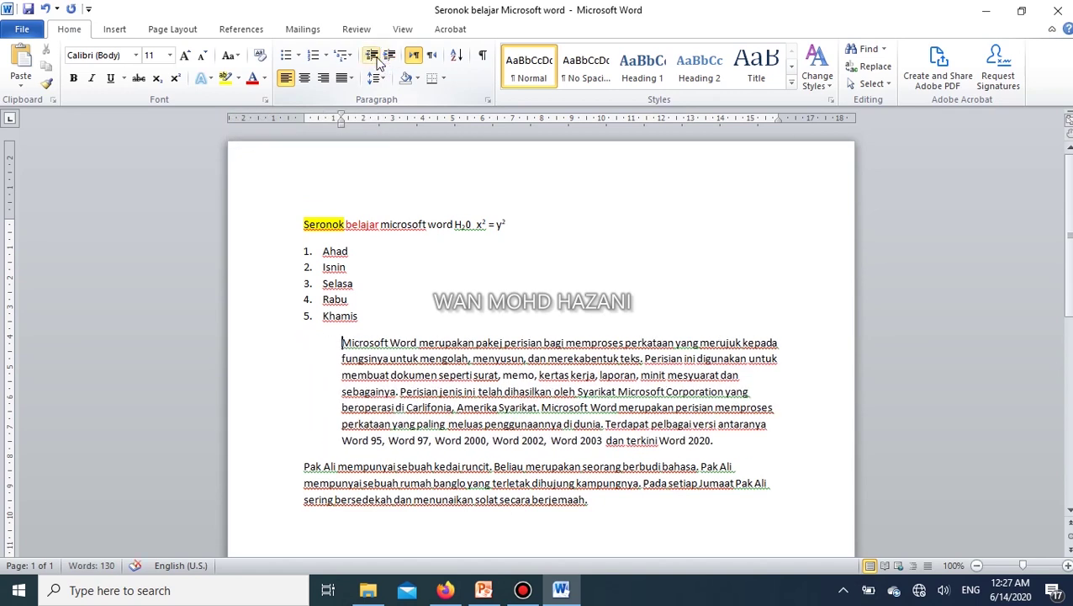
{"action": "left_click", "coordinate": [372, 57]}
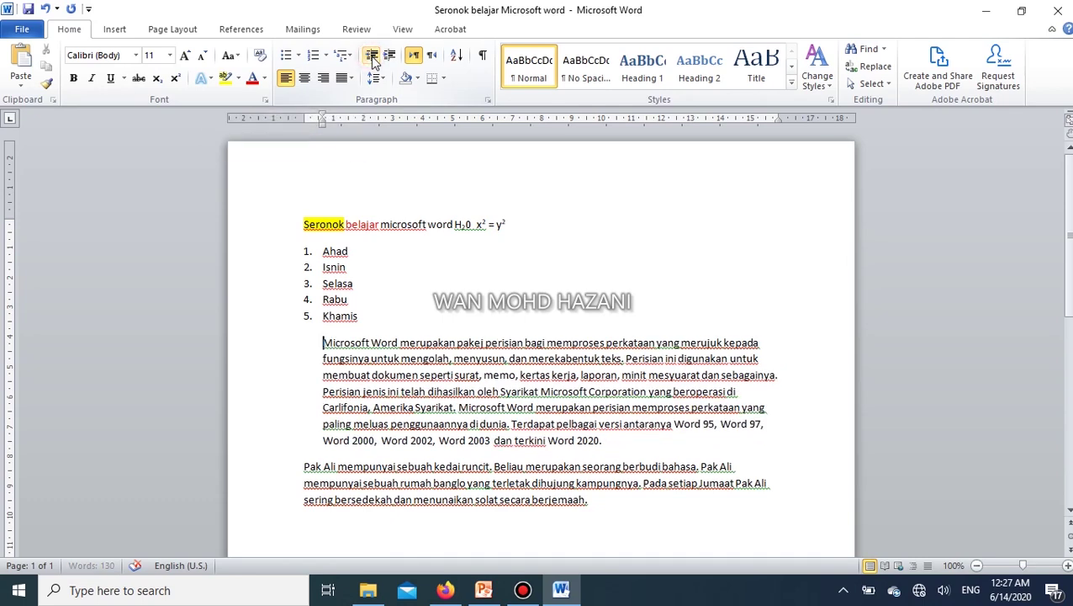
{"action": "left_click", "coordinate": [372, 57]}
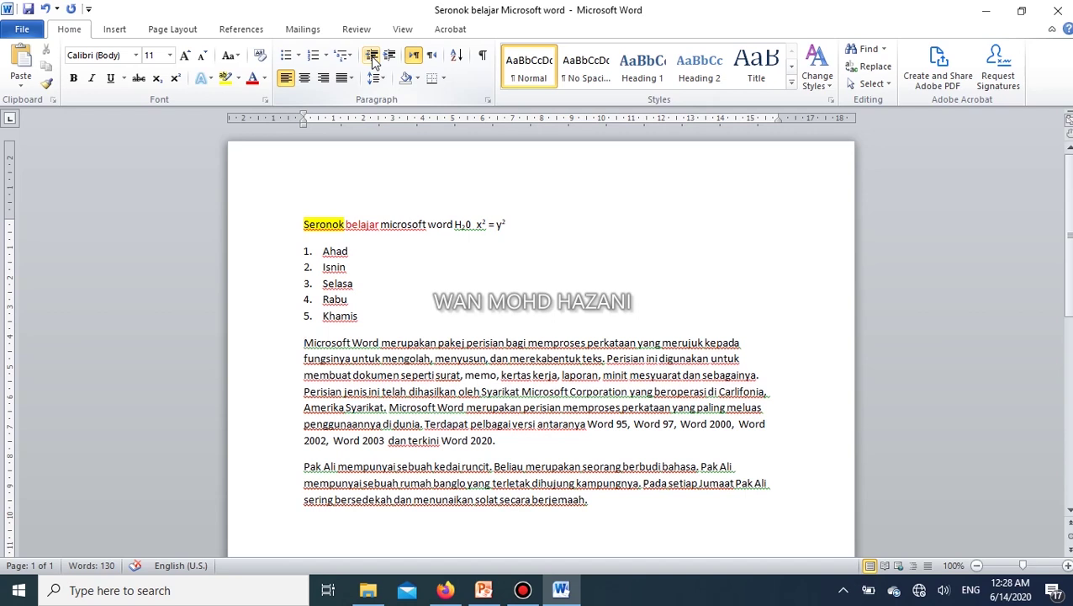
Switch the "Microsoft Word merupakan" paragraph to right-to-left direction and back to left-to-right
{"action": "left_click", "coordinate": [432, 57]}
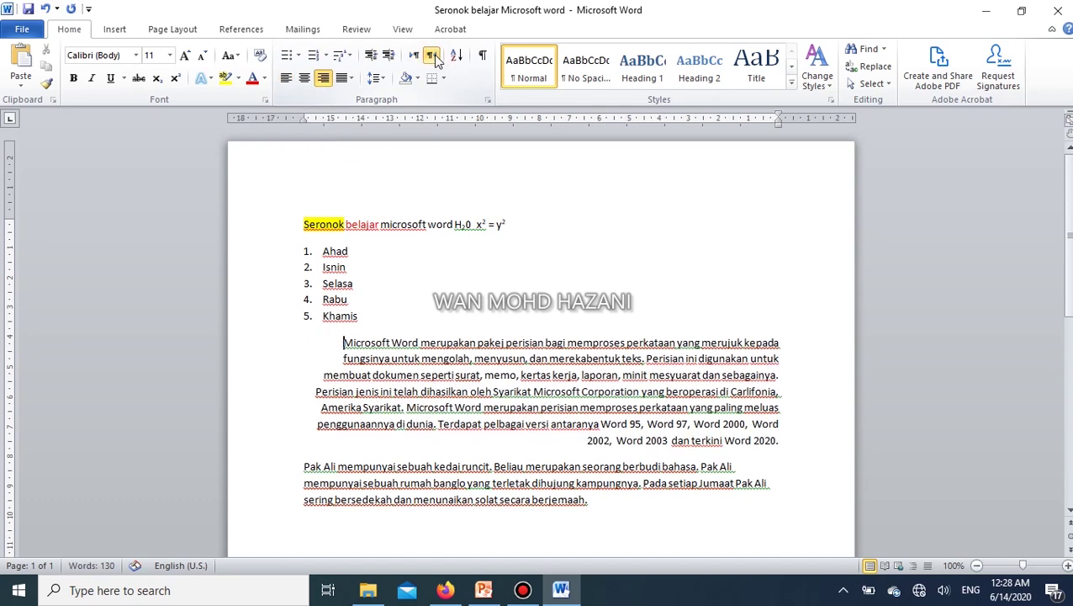
{"action": "left_click", "coordinate": [413, 55]}
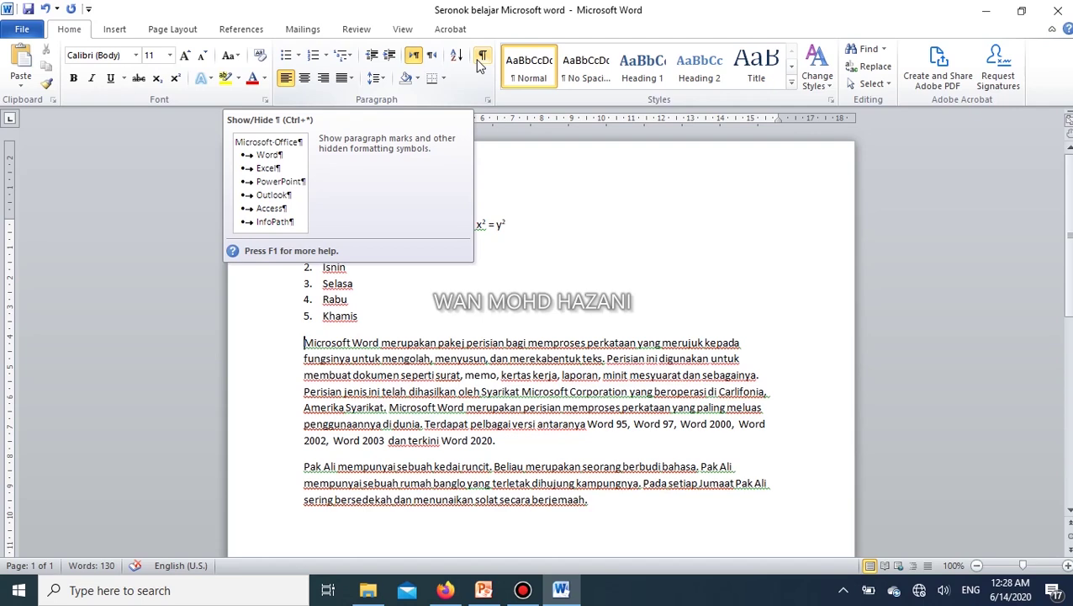
Select the whole "Microsoft Word merupakan" paragraph and show the document's paragraph marks and hidden formatting symbols
{"action": "left_click_drag", "start_coordinate": [504, 441], "coordinate": [302, 345]}
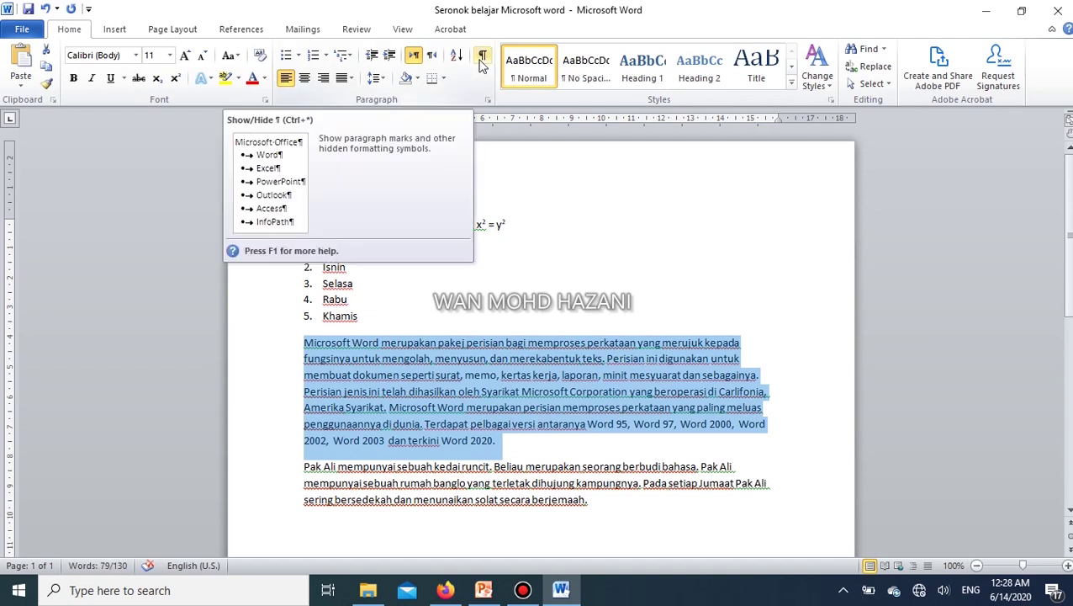
{"action": "left_click", "coordinate": [482, 57]}
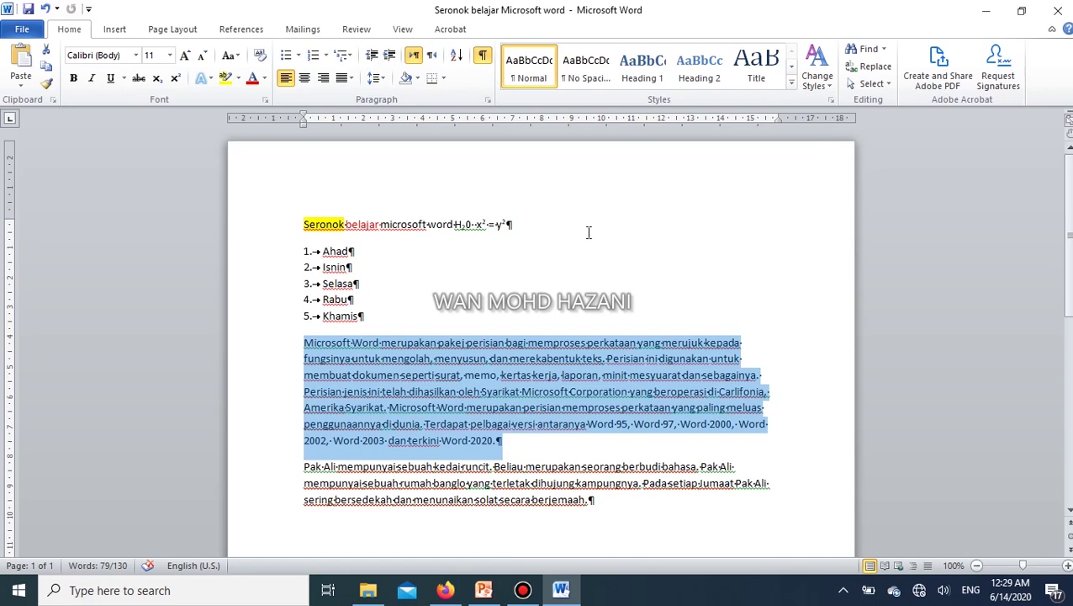
{"action": "scroll", "coordinate": [589, 232], "scroll_direction": "down", "scroll_amount": 1}
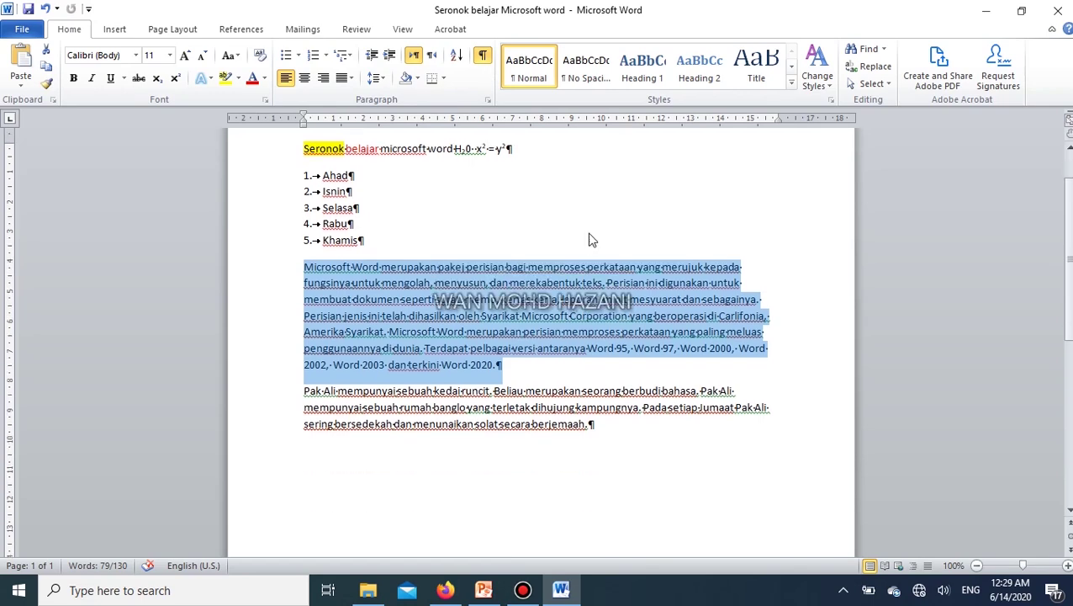
Hide the document's paragraph marks and hidden formatting symbols
{"action": "scroll", "coordinate": [589, 232], "scroll_direction": "down", "scroll_amount": 2}
{"action": "scroll", "coordinate": [589, 232], "scroll_direction": "up", "scroll_amount": 3}
{"action": "left_click", "coordinate": [483, 56]}
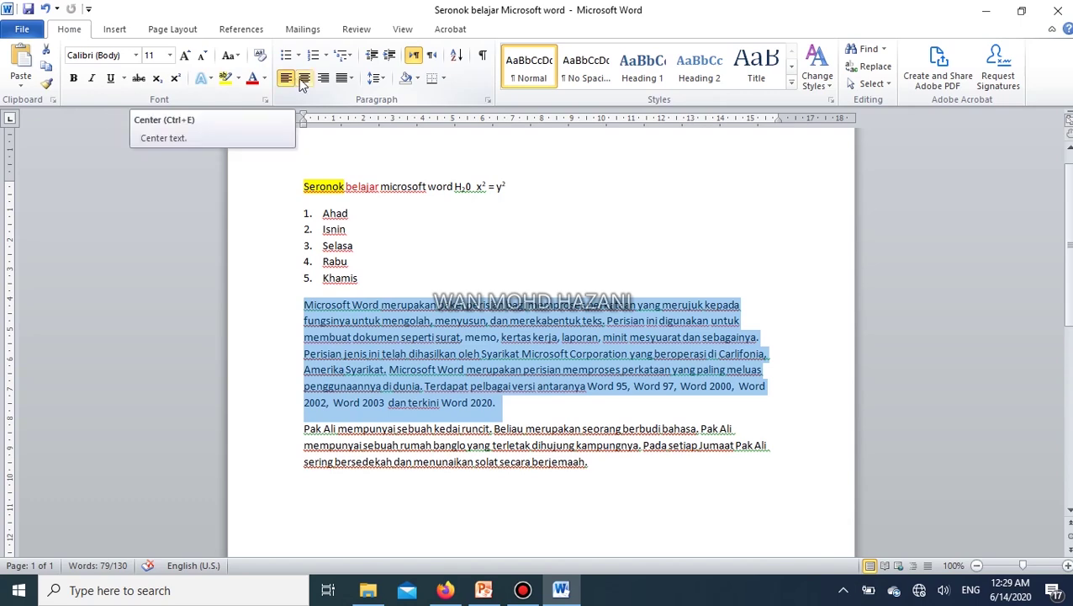
Center and right-align the "Microsoft Word merupakan" paragraph in turn, finishing with Justify alignment
{"action": "left_click", "coordinate": [303, 79]}
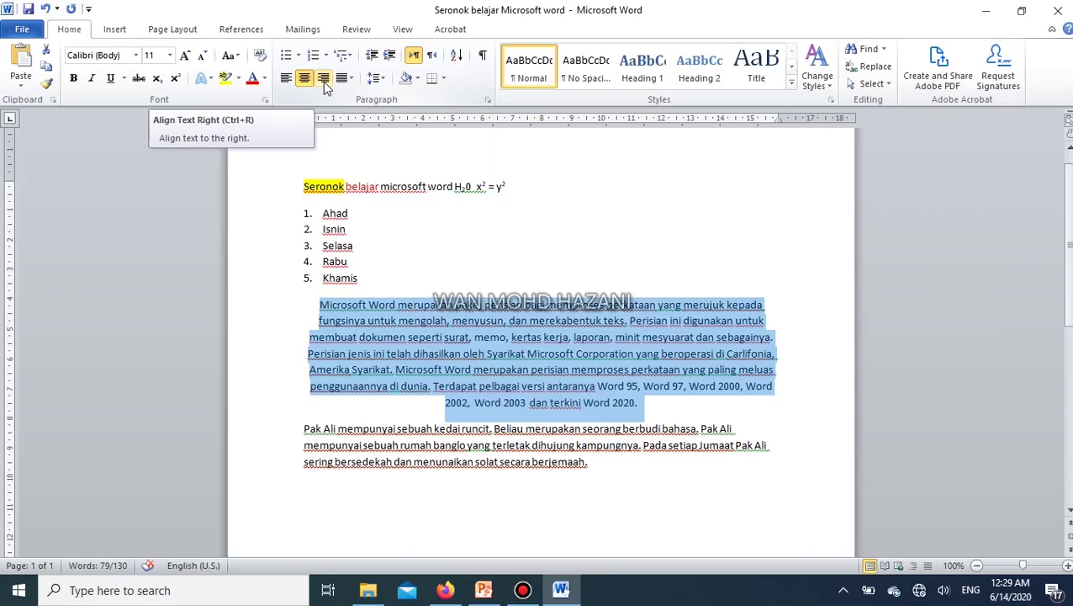
{"action": "left_click", "coordinate": [324, 78]}
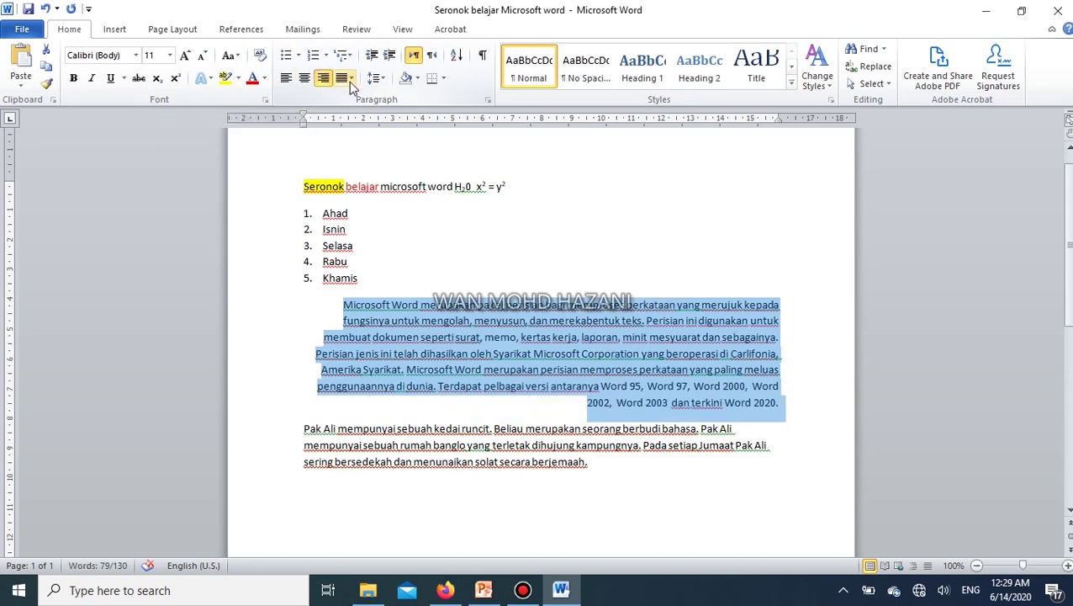
{"action": "left_click", "coordinate": [349, 85]}
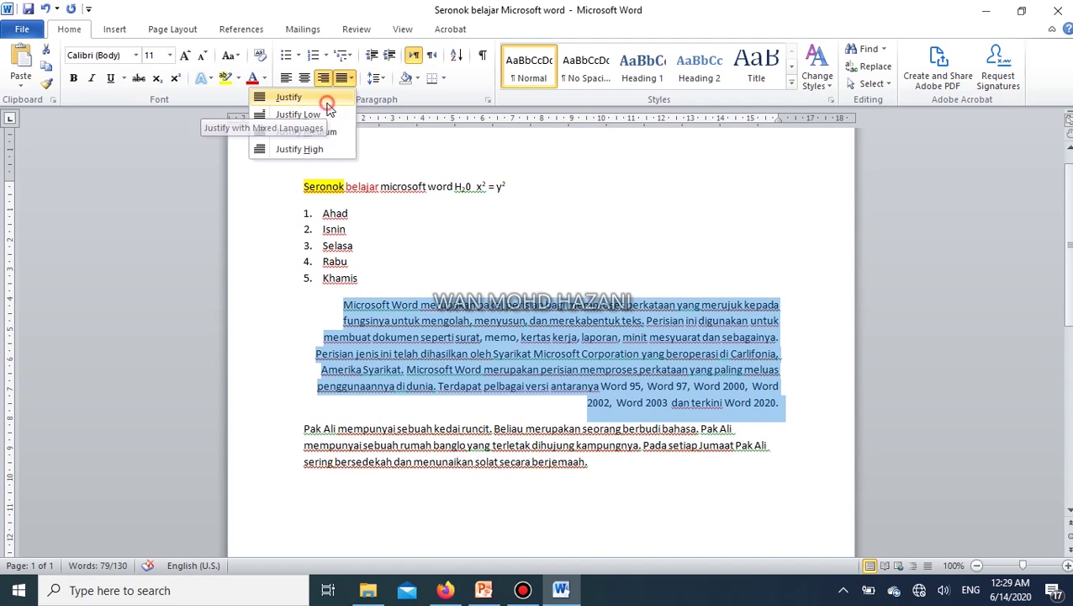
{"action": "left_click", "coordinate": [326, 103]}
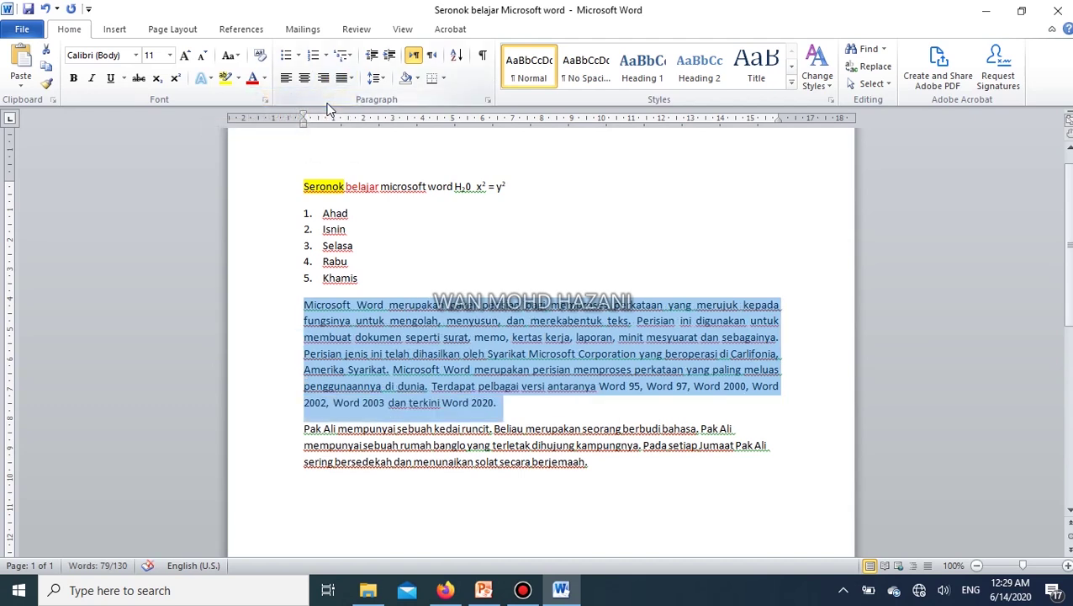
Set the line spacing of the "Microsoft Word merupakan" paragraph to 1.5 and view the available shading colors without applying one
{"action": "left_click", "coordinate": [373, 84]}
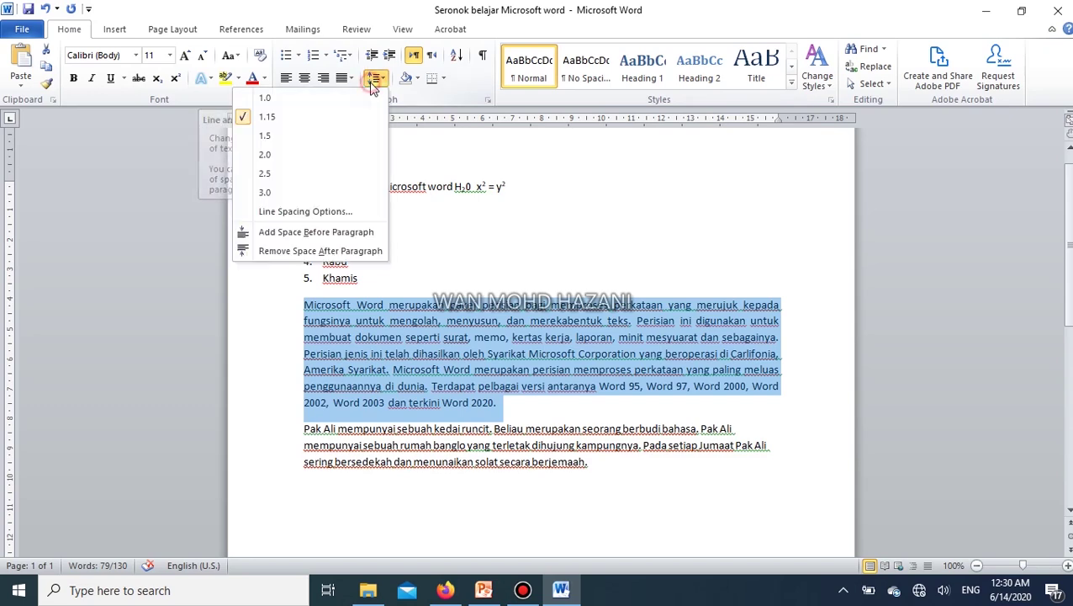
{"action": "left_click", "coordinate": [342, 137]}
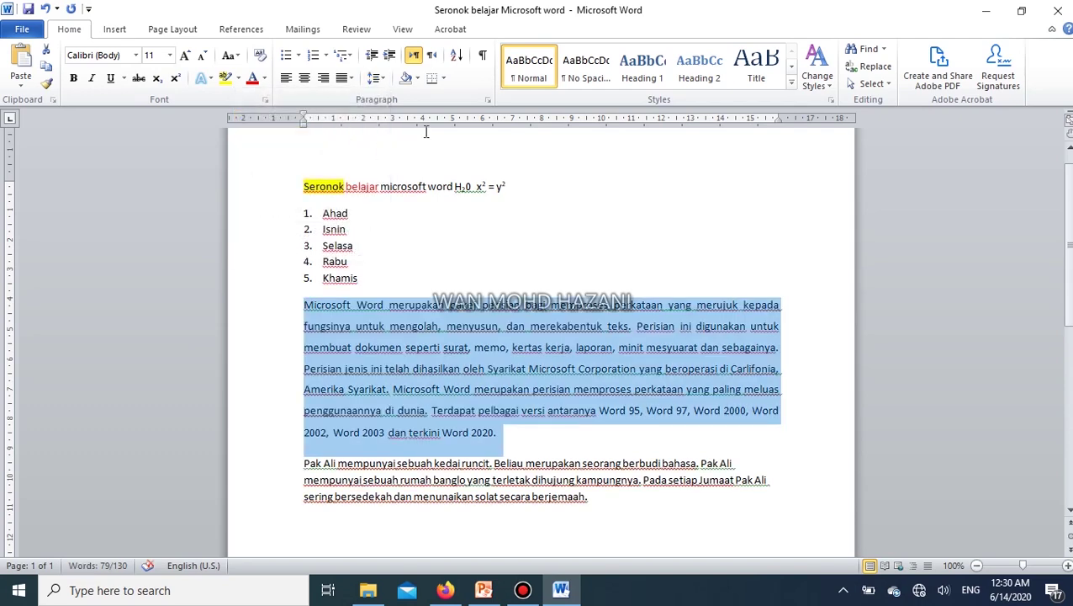
{"action": "left_click", "coordinate": [418, 78]}
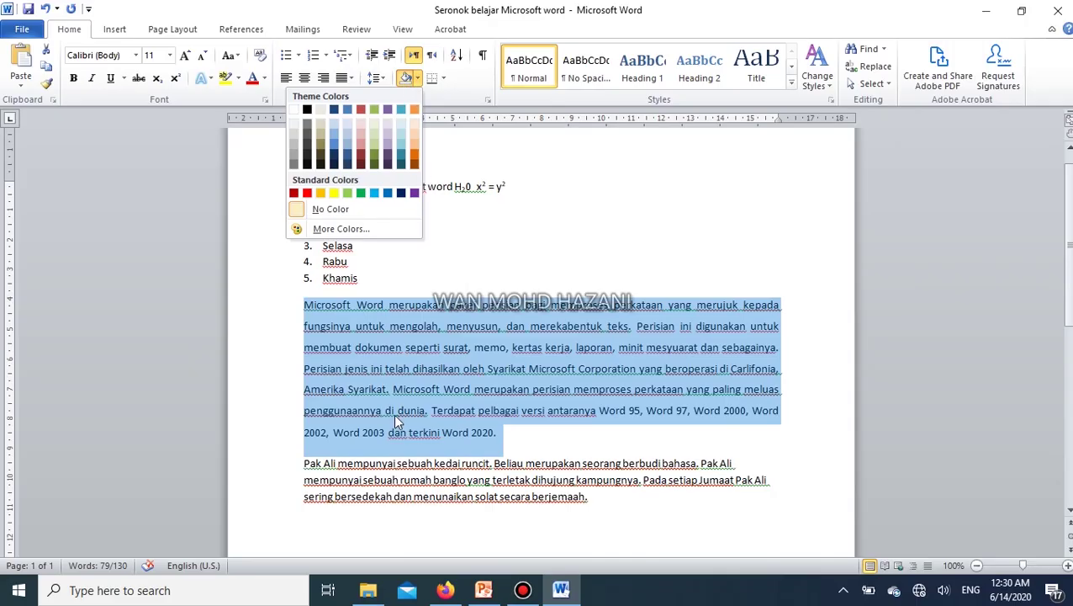
{"action": "left_click", "coordinate": [341, 449]}
Insert an empty paragraph after the "Microsoft Word merupakan" paragraph, give it a bottom border, and view the other border options
{"action": "left_click", "coordinate": [333, 450]}
{"action": "left_click", "coordinate": [530, 434]}
{"action": "key", "text": "Return"}
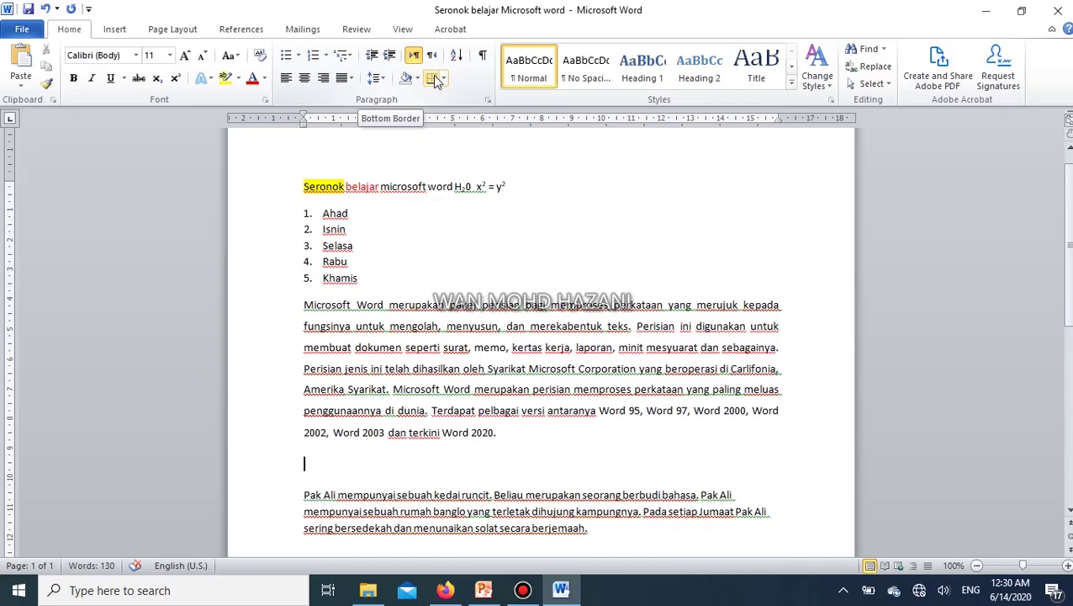
{"action": "left_click", "coordinate": [432, 78]}
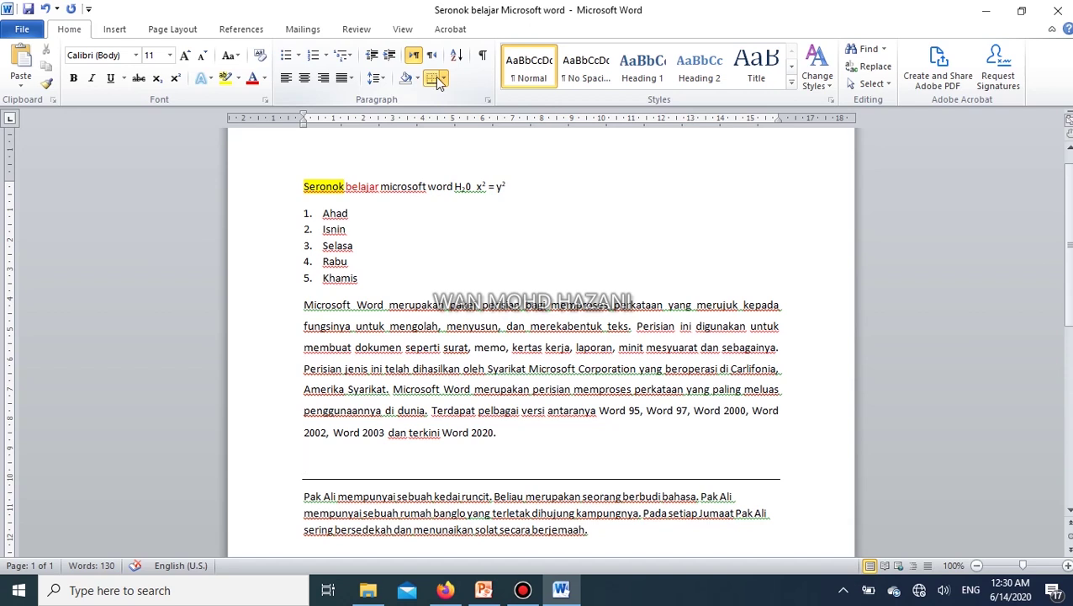
{"action": "left_click", "coordinate": [445, 78]}
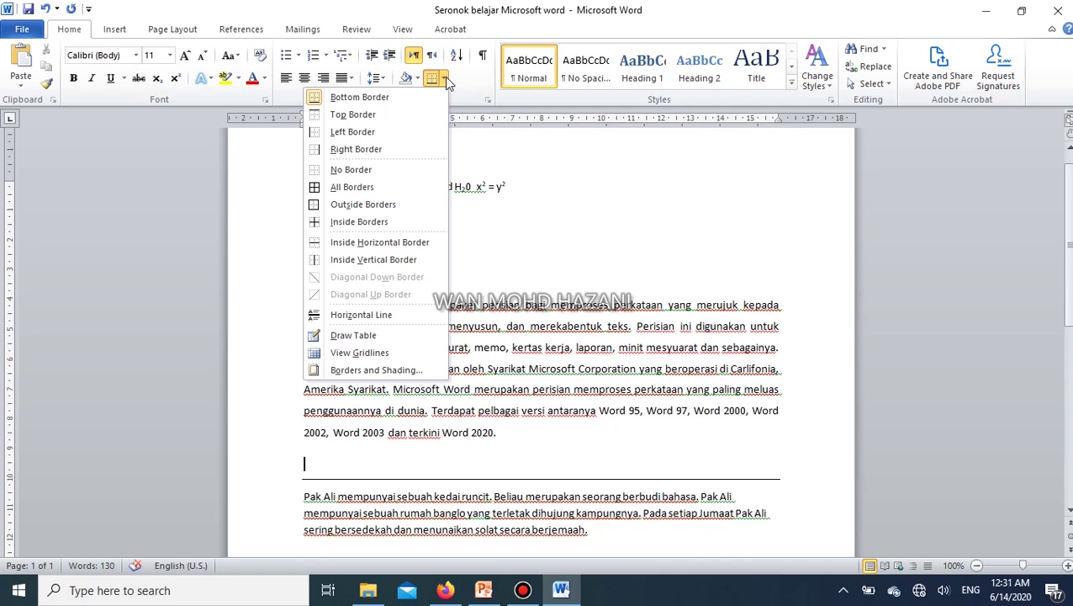
{"action": "left_click", "coordinate": [593, 241]}
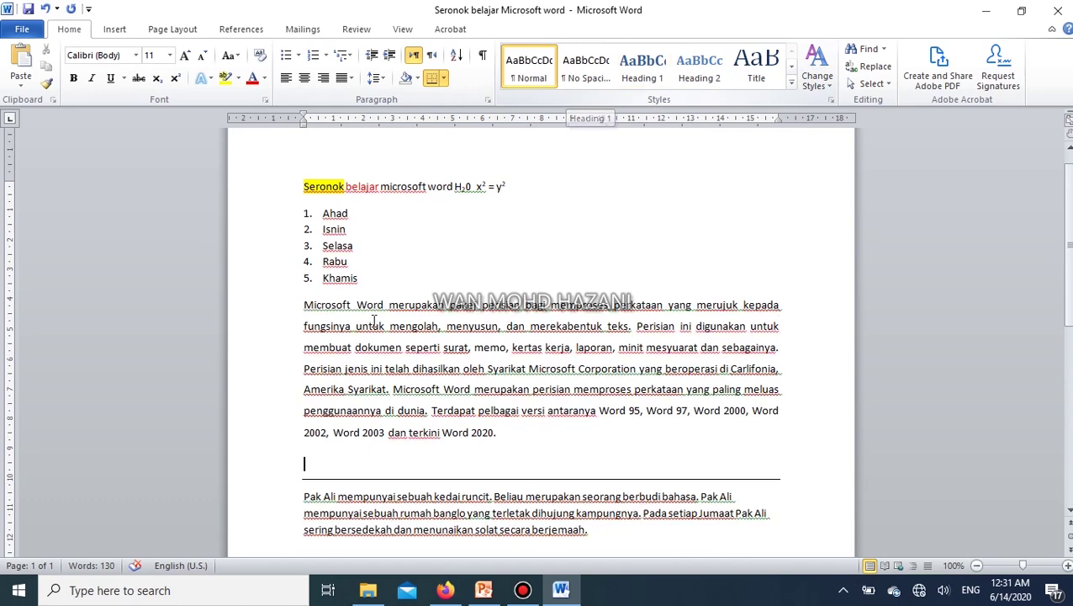
Try the Heading 1 and No Spacing styles on the whole "Microsoft Word merupakan" paragraph and return it to the Normal style
{"action": "left_click_drag", "start_coordinate": [306, 307], "coordinate": [509, 436]}
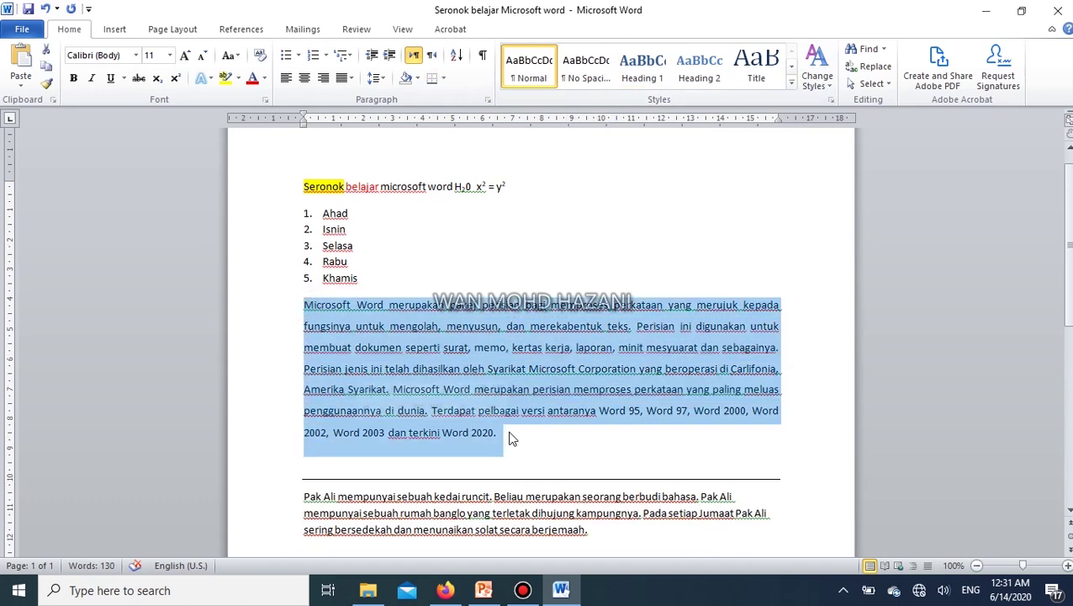
{"action": "left_click", "coordinate": [644, 80]}
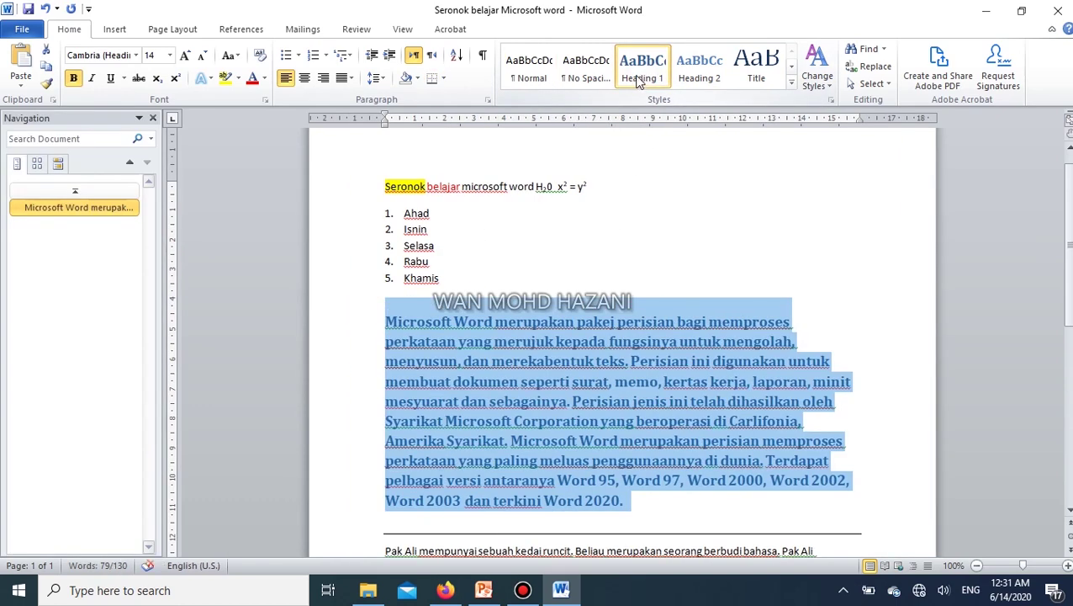
{"action": "left_click", "coordinate": [584, 69]}
{"action": "left_click", "coordinate": [153, 118]}
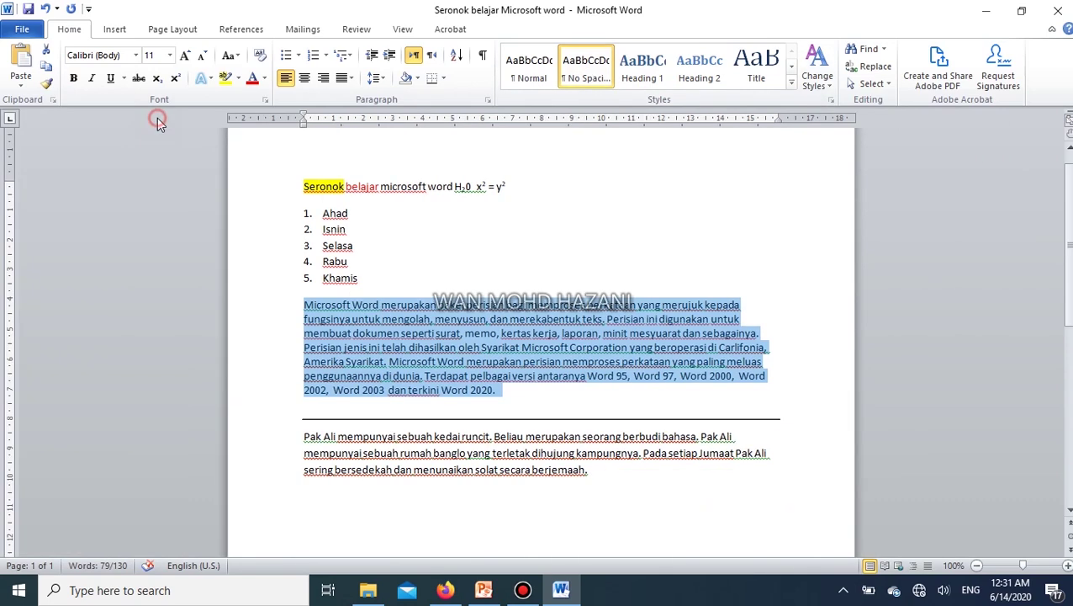
{"action": "left_click", "coordinate": [530, 67]}
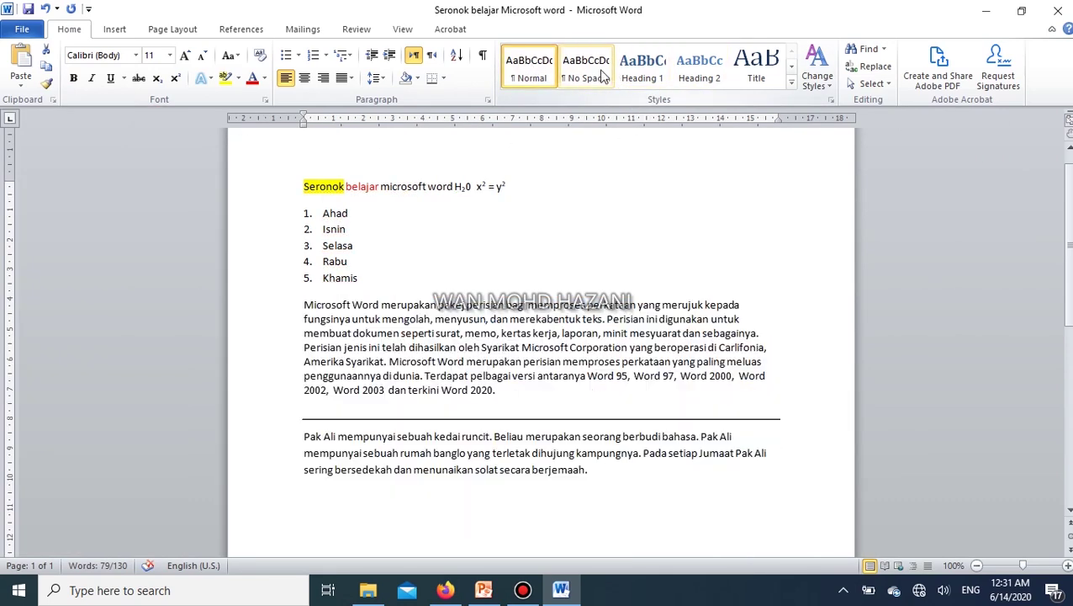
Modify the Normal style to use the Times New Roman (Headings CS) font at size 12
{"action": "left_click", "coordinate": [536, 71]}
{"action": "right_click", "coordinate": [537, 71]}
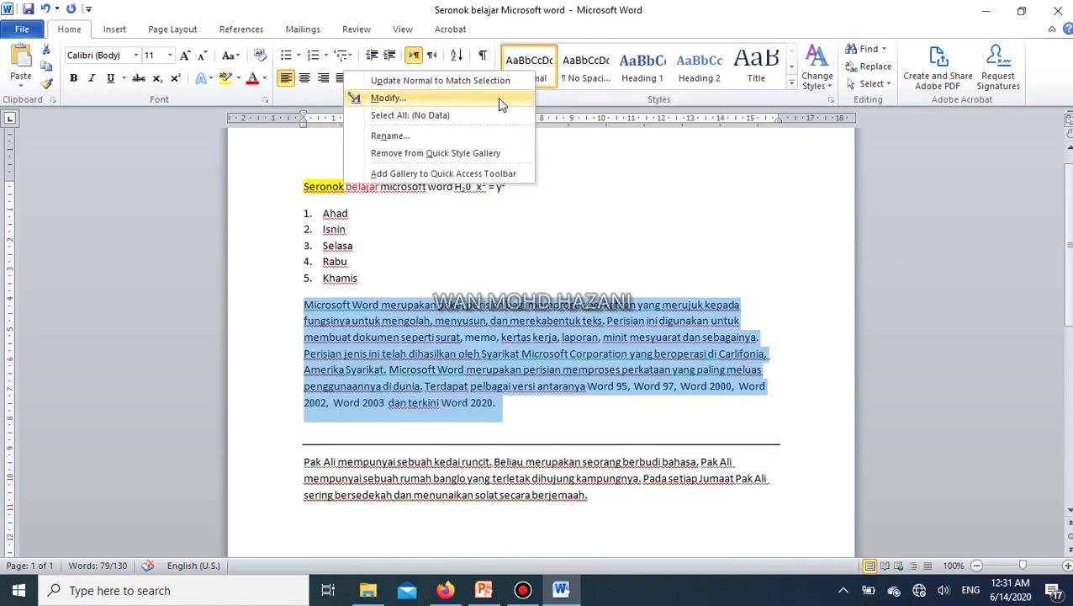
{"action": "left_click", "coordinate": [498, 97]}
{"action": "left_click_drag", "start_coordinate": [482, 75], "coordinate": [738, 74]}
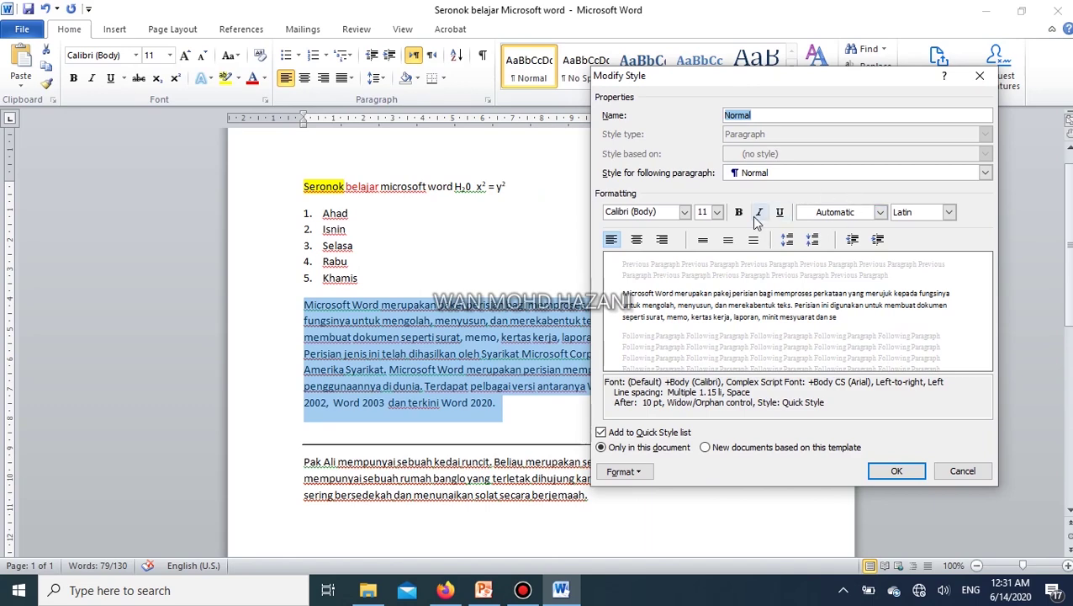
{"action": "left_click", "coordinate": [717, 212]}
{"action": "left_click", "coordinate": [704, 269]}
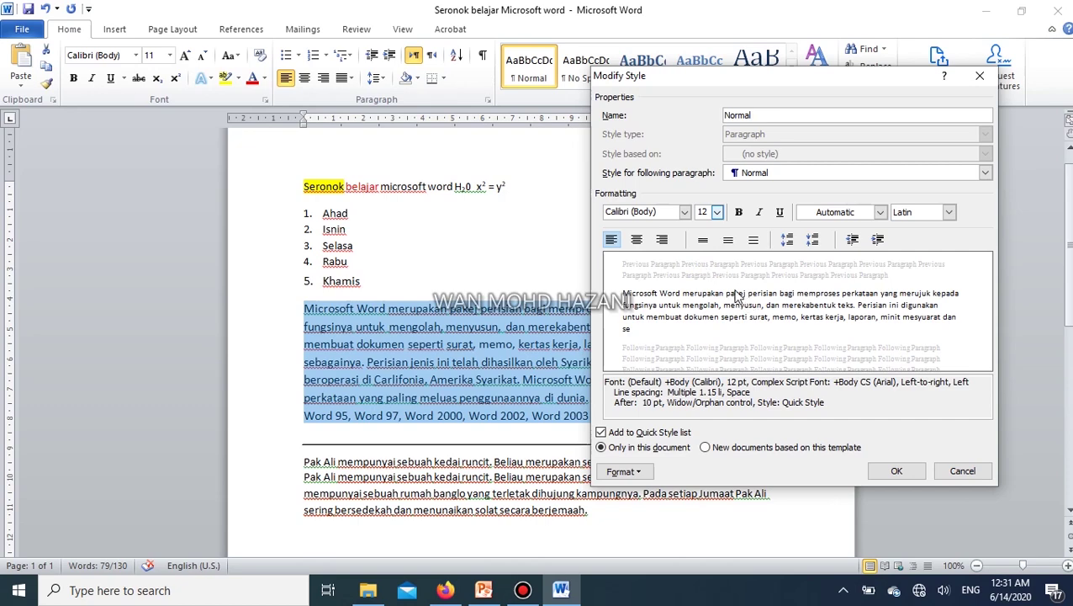
{"action": "left_click", "coordinate": [684, 212]}
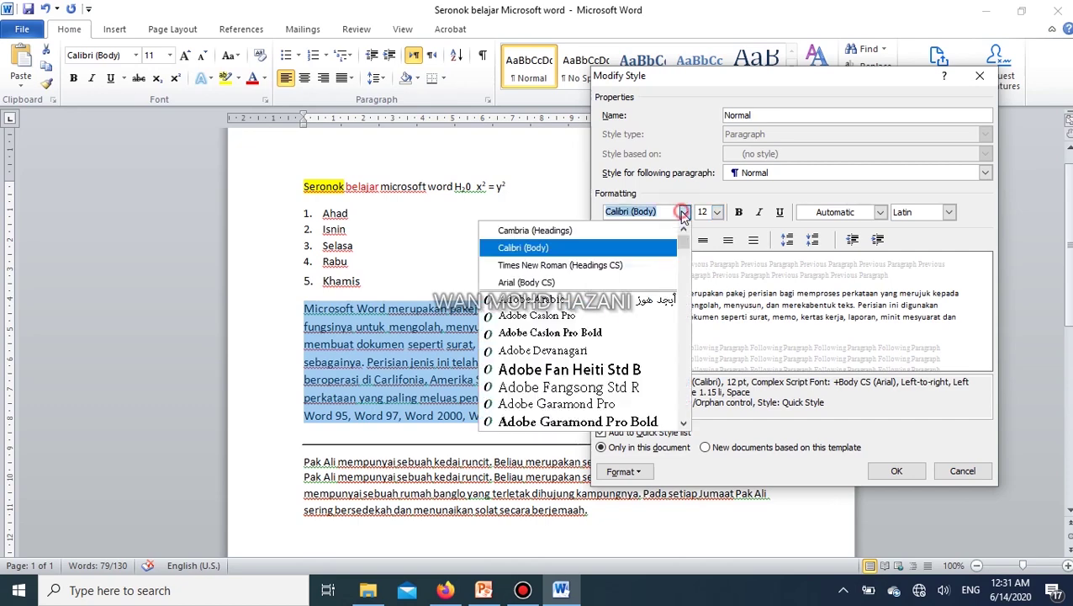
{"action": "left_click", "coordinate": [614, 266]}
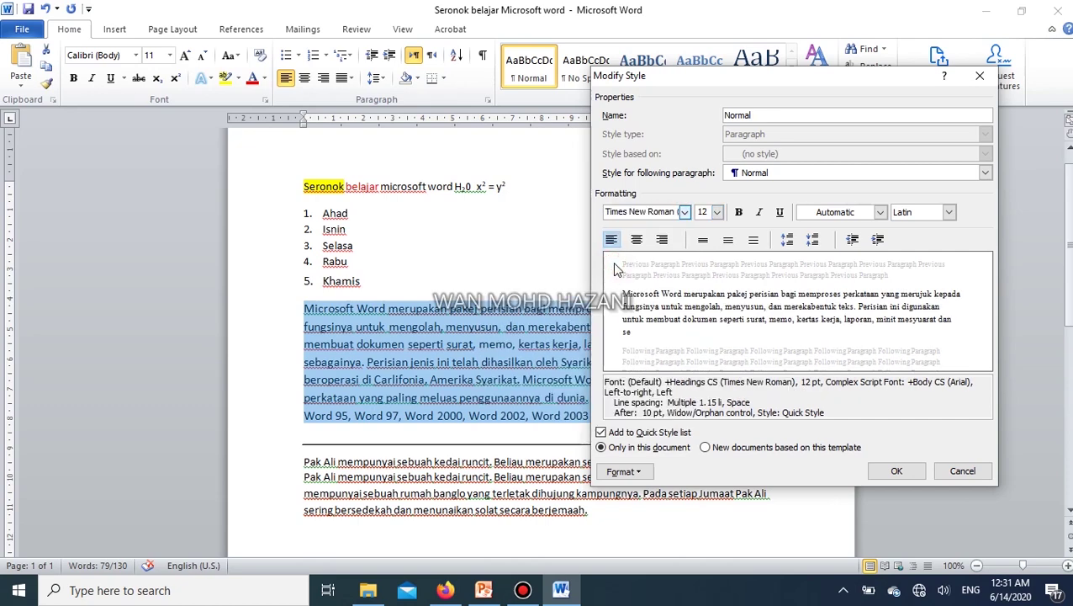
{"action": "left_click", "coordinate": [896, 471]}
Select the whole "Microsoft Word merupakan" paragraph and justify it
{"action": "left_click", "coordinate": [717, 401]}
{"action": "left_click_drag", "start_coordinate": [712, 408], "coordinate": [304, 308]}
{"action": "left_click", "coordinate": [350, 78]}
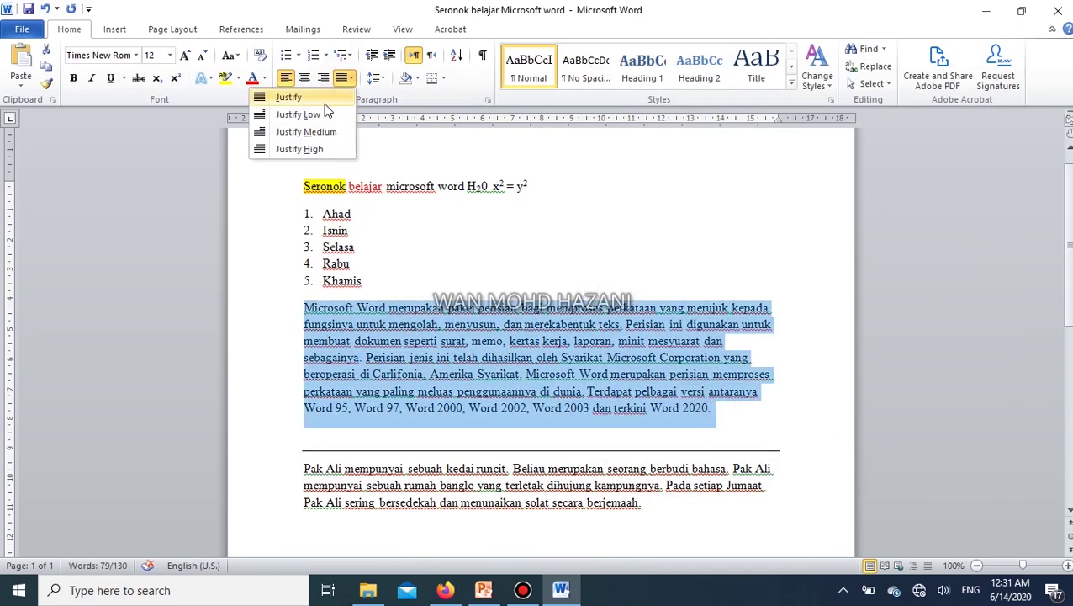
{"action": "left_click", "coordinate": [319, 99]}
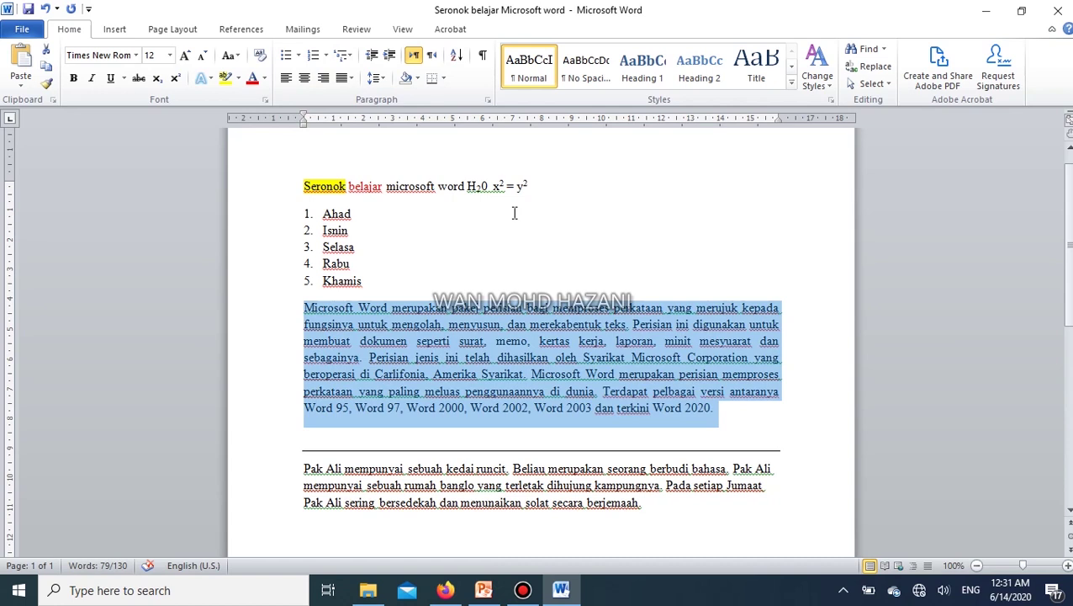
{"action": "left_click", "coordinate": [795, 261]}
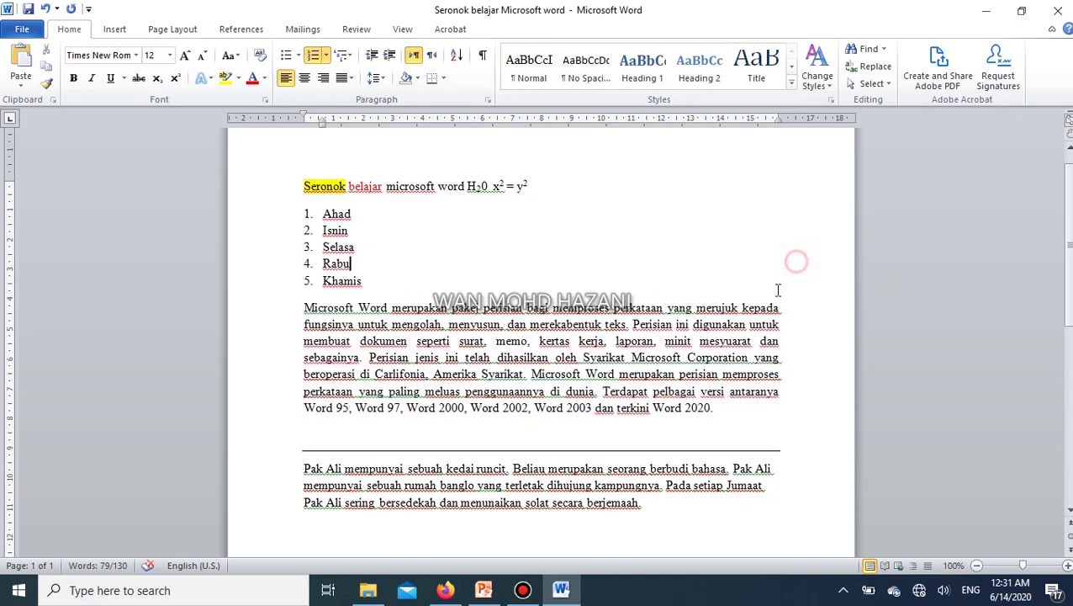
Search the document for the first name that follows "Pak" in the last paragraph and go through the matches
{"action": "scroll", "coordinate": [750, 358], "scroll_direction": "down", "scroll_amount": 2}
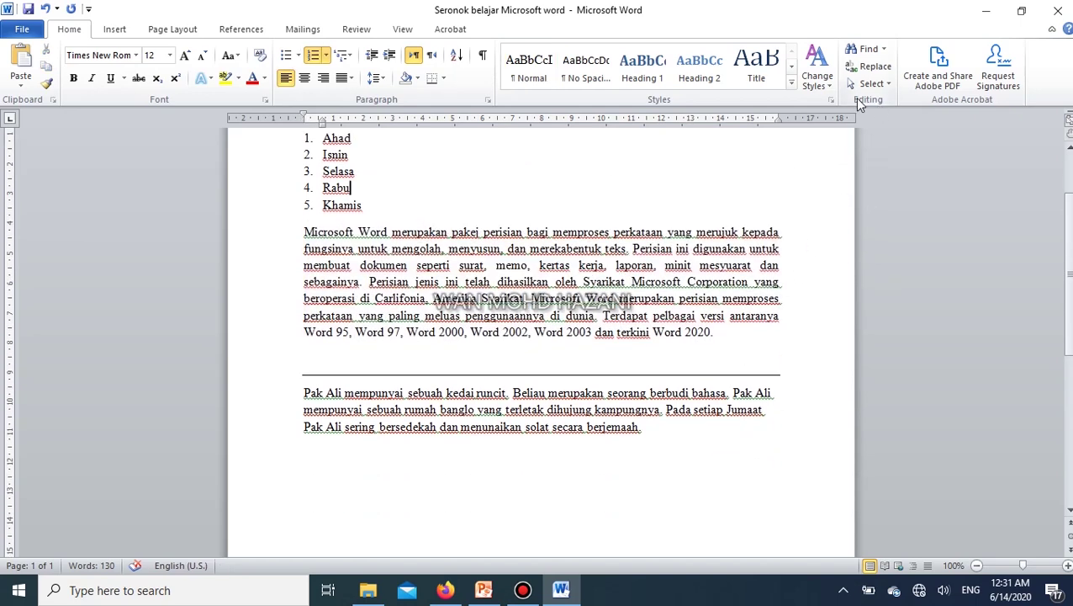
{"action": "left_click", "coordinate": [866, 49]}
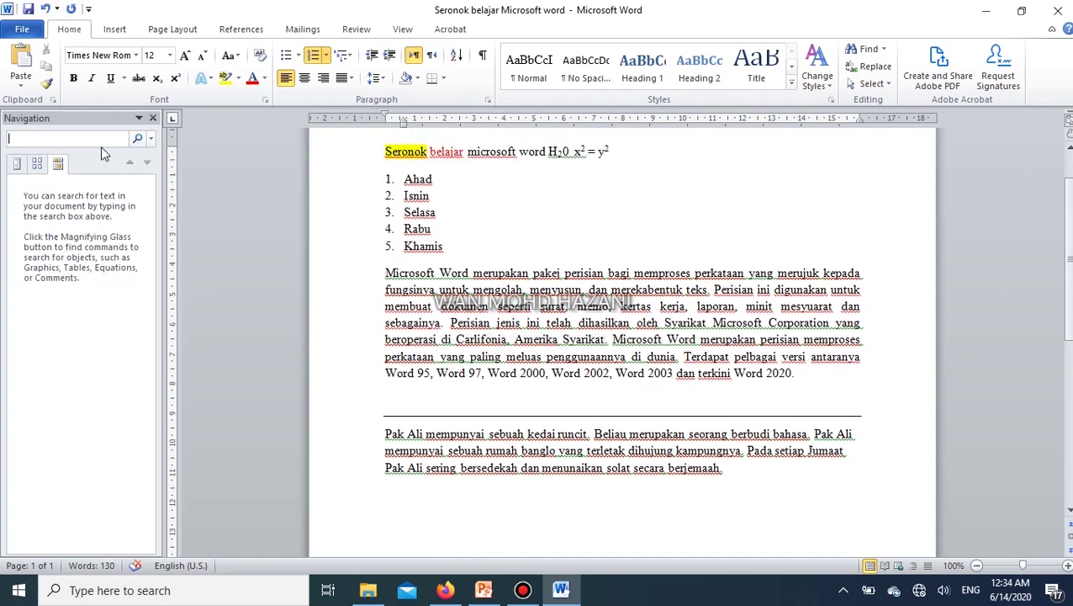
{"action": "type", "text": "ali"}
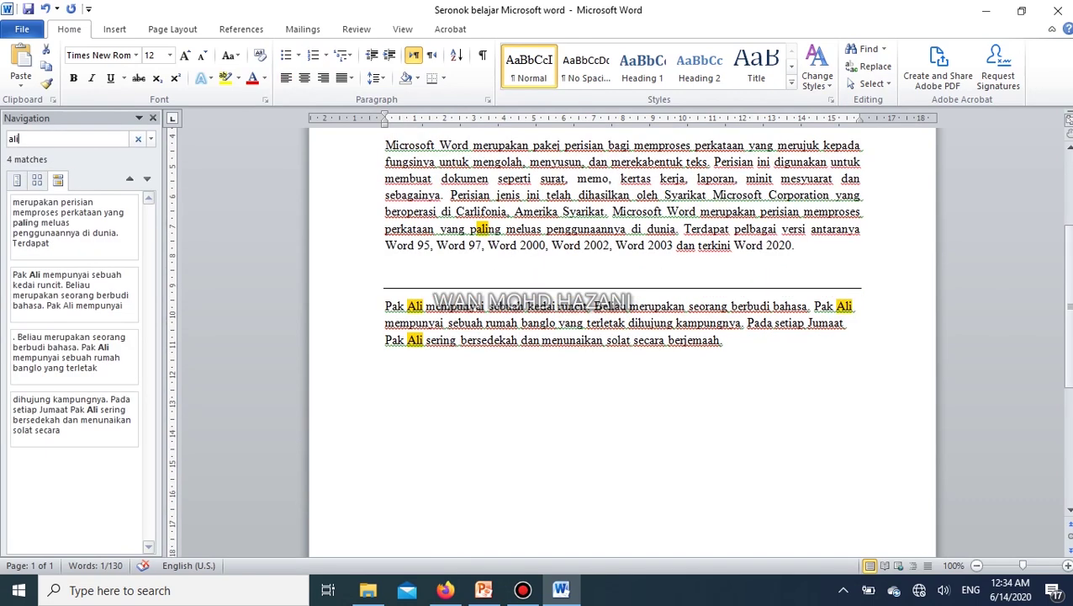
{"action": "left_click", "coordinate": [66, 224]}
{"action": "left_click", "coordinate": [84, 294]}
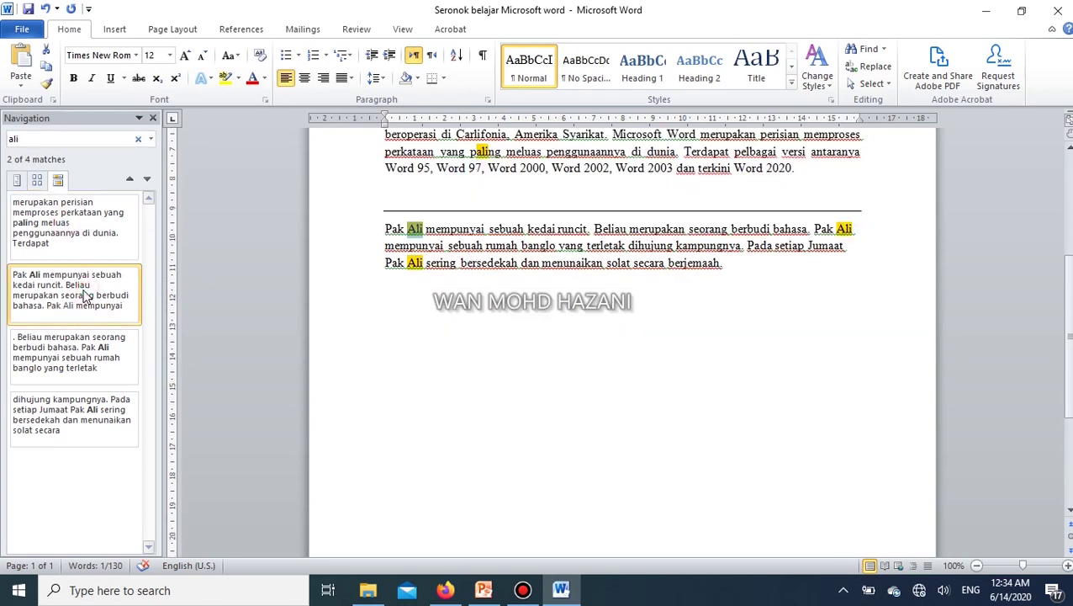
{"action": "left_click", "coordinate": [93, 357]}
{"action": "left_click", "coordinate": [97, 425]}
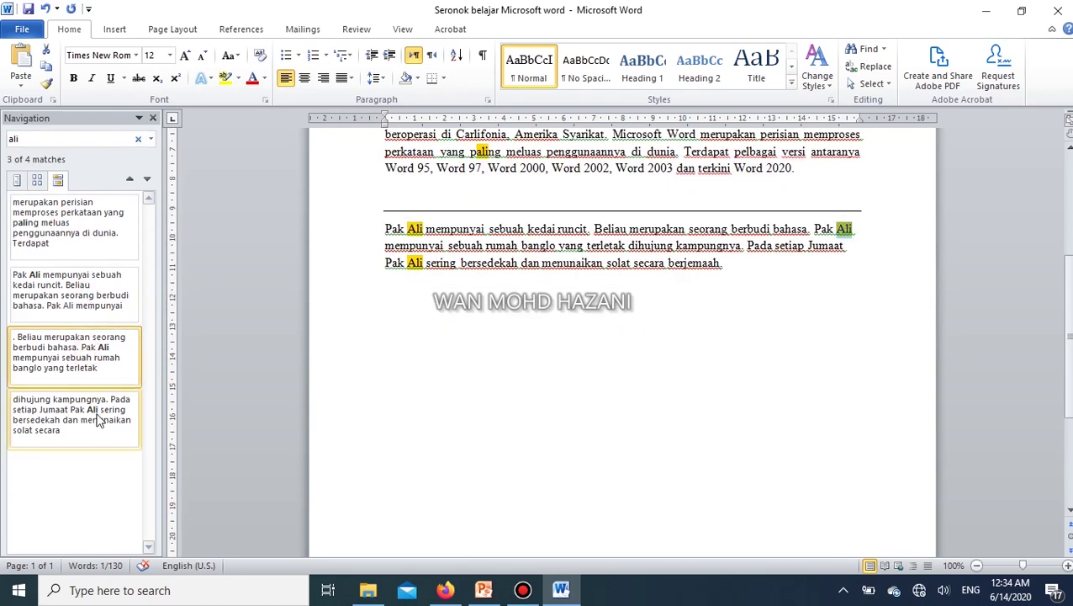
{"action": "left_click", "coordinate": [105, 352]}
{"action": "left_click", "coordinate": [97, 291]}
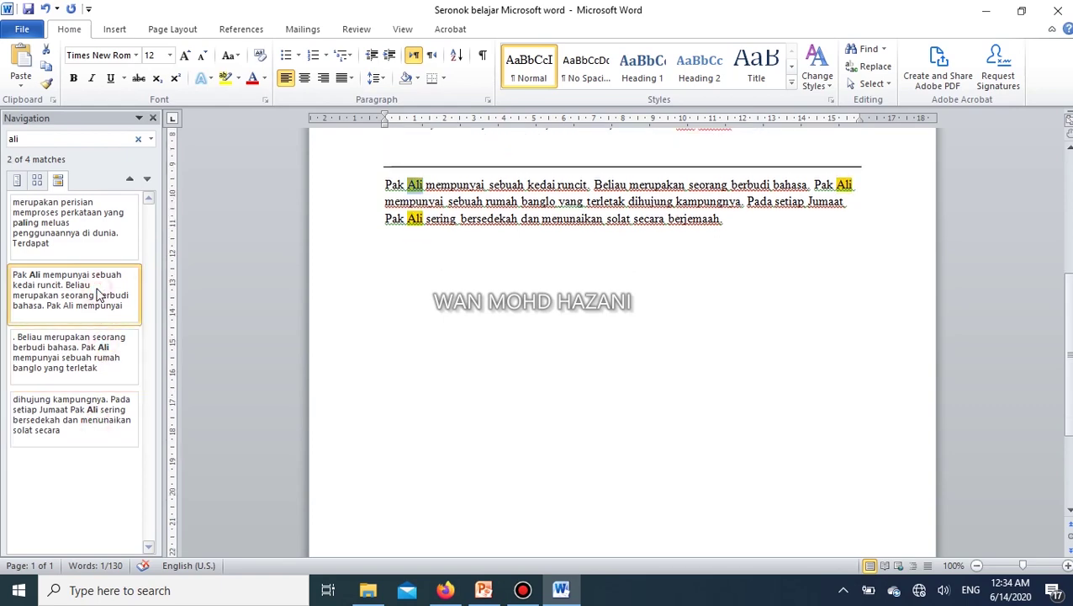
{"action": "left_click", "coordinate": [76, 223]}
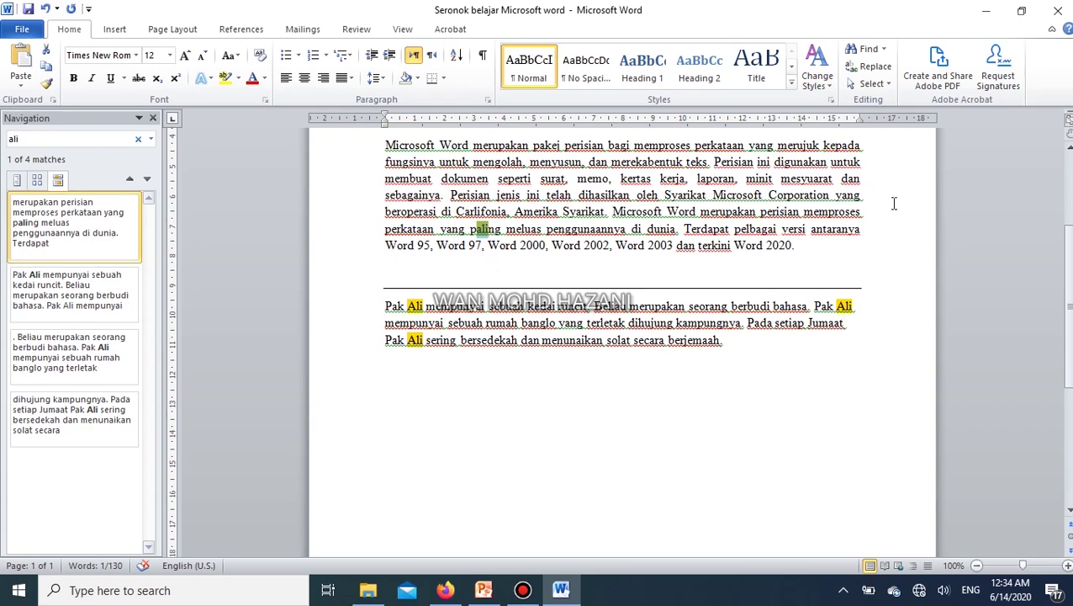
Prepare replacing the searched first name with a different first name and find its first occurrence after "Pak" in the last paragraph
{"action": "left_click", "coordinate": [876, 67]}
{"action": "left_click_drag", "start_coordinate": [528, 304], "coordinate": [707, 49]}
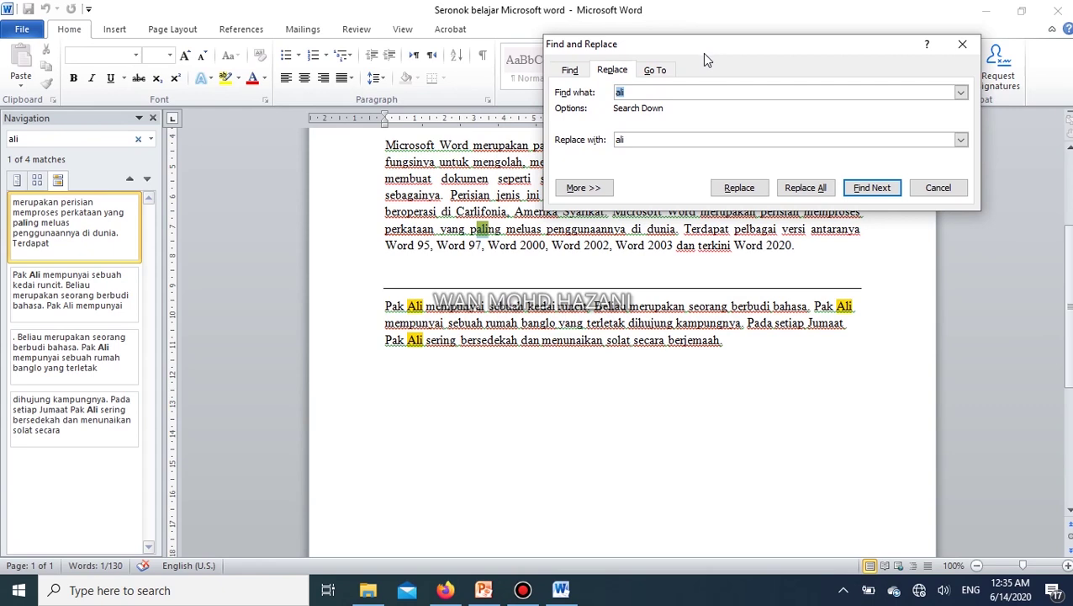
{"action": "left_click", "coordinate": [653, 139]}
{"action": "double_click", "coordinate": [666, 139]}
{"action": "type", "text": "ILia"}
{"action": "key", "text": "BackSpace"}
{"action": "key", "text": "BackSpace"}
{"action": "key", "text": "BackSpace"}
{"action": "type", "text": "lias"}
{"action": "left_click", "coordinate": [871, 193]}
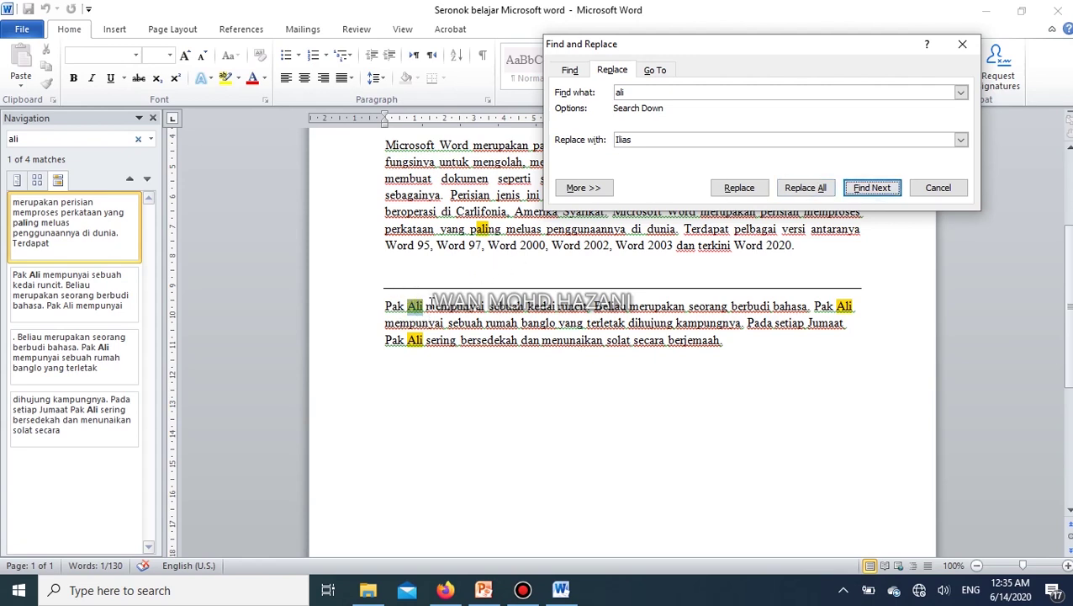
Replace the first name after each of the three "Pak" mentions in the last paragraph, one match at a time
{"action": "left_click", "coordinate": [741, 190]}
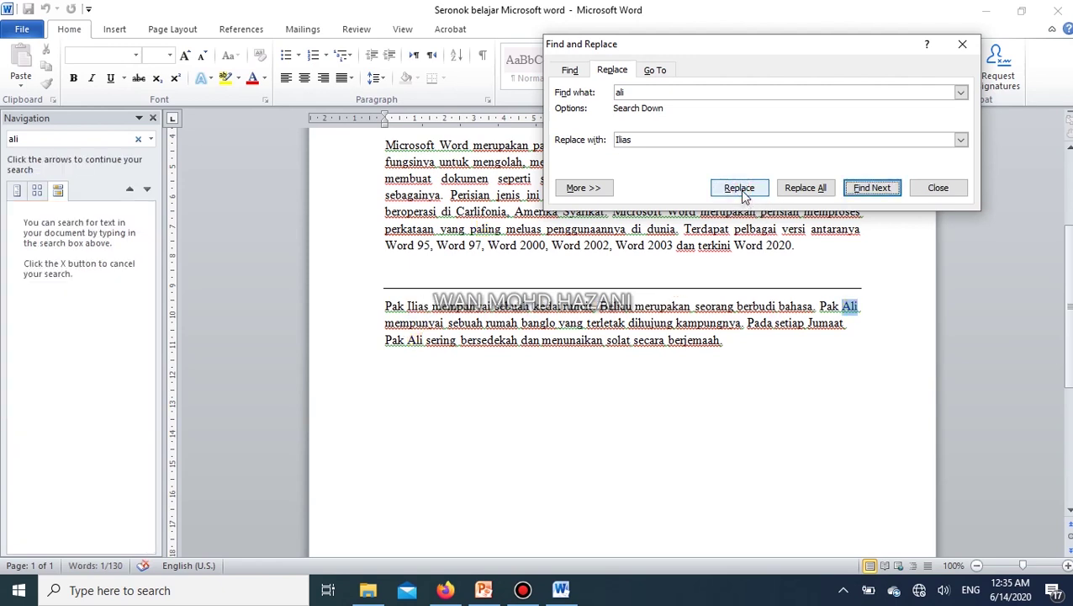
{"action": "left_click", "coordinate": [741, 190]}
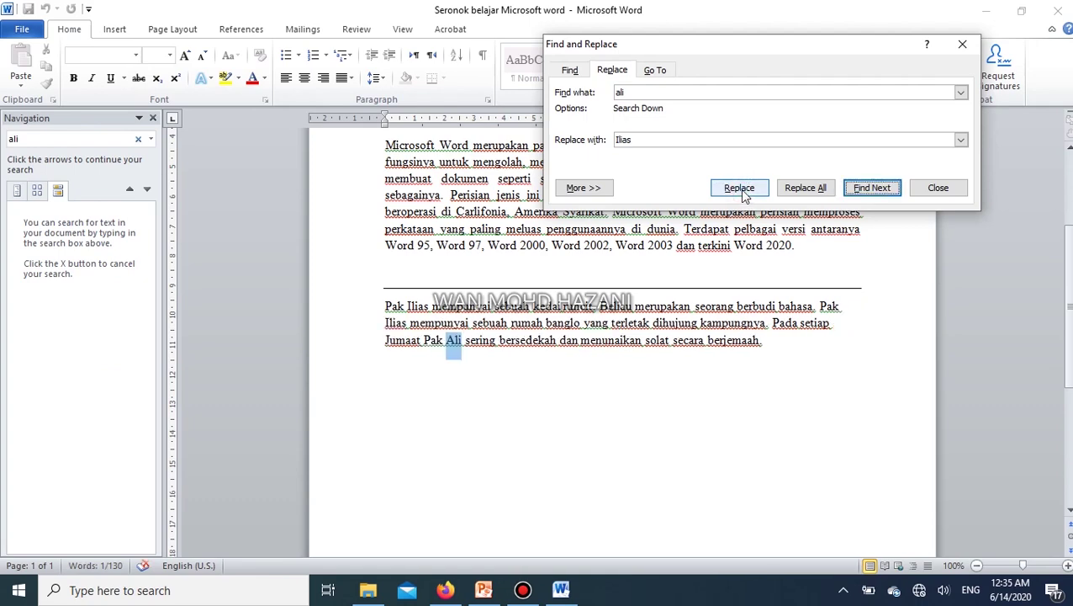
{"action": "left_click", "coordinate": [744, 192]}
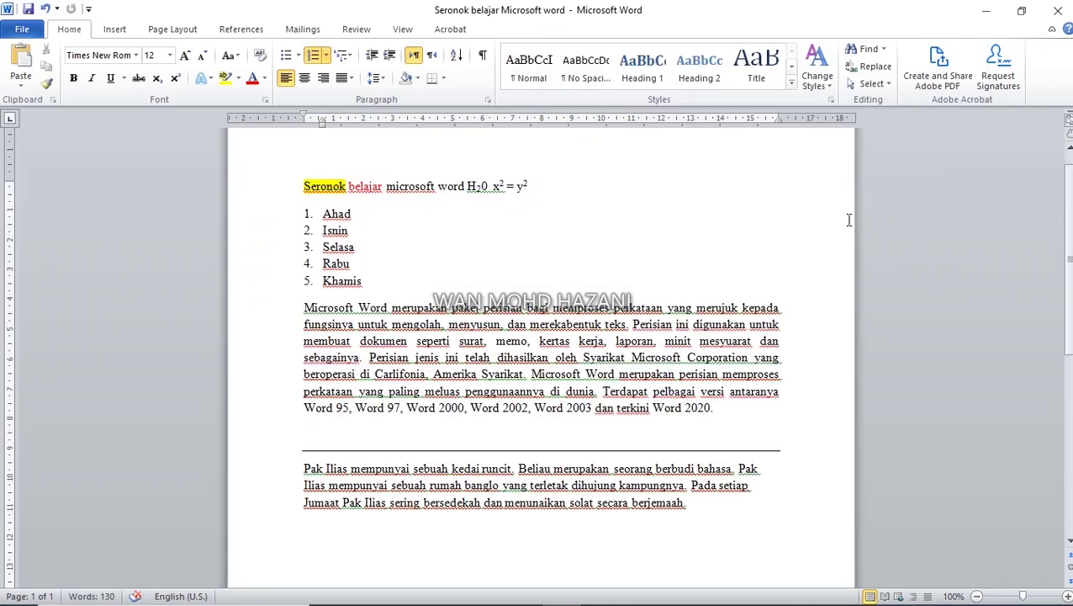
Select the entire document's content, look over the selection, and clear it by placing the cursor in the "Khamis" list item
{"action": "left_click", "coordinate": [867, 84]}
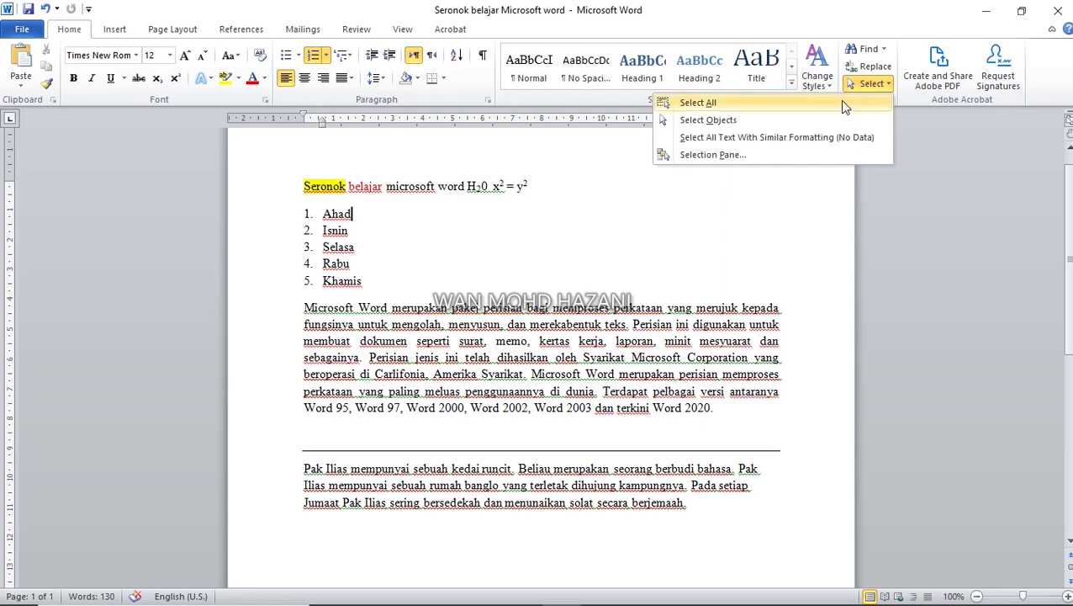
{"action": "left_click", "coordinate": [839, 101]}
{"action": "scroll", "coordinate": [649, 416], "scroll_direction": "down", "scroll_amount": 1}
{"action": "scroll", "coordinate": [650, 412], "scroll_direction": "down", "scroll_amount": 3}
{"action": "scroll", "coordinate": [647, 407], "scroll_direction": "up", "scroll_amount": 4}
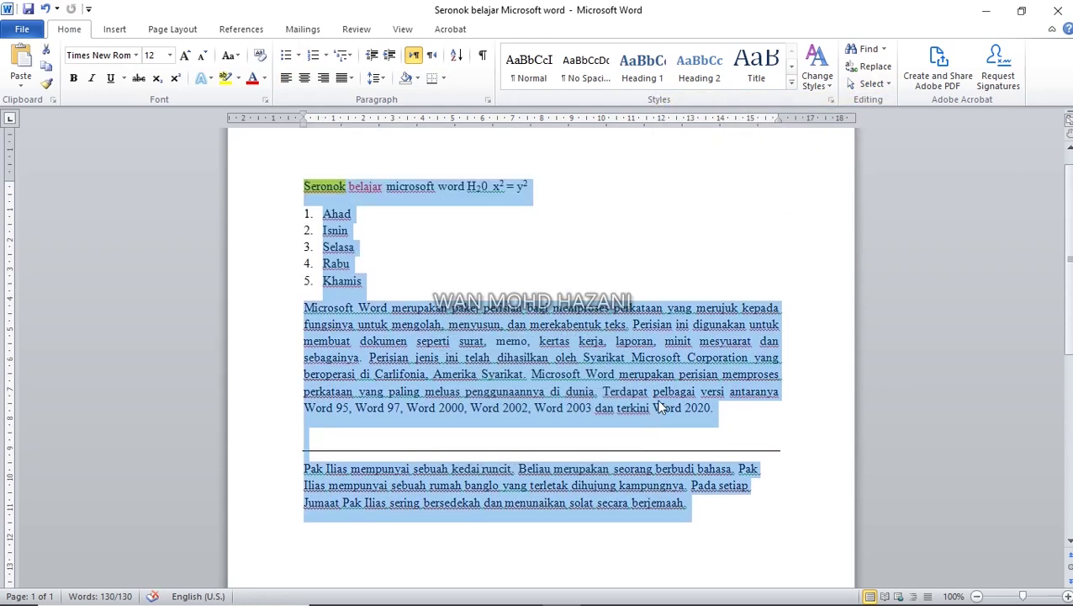
{"action": "left_click", "coordinate": [762, 280]}
{"action": "left_click", "coordinate": [872, 85]}
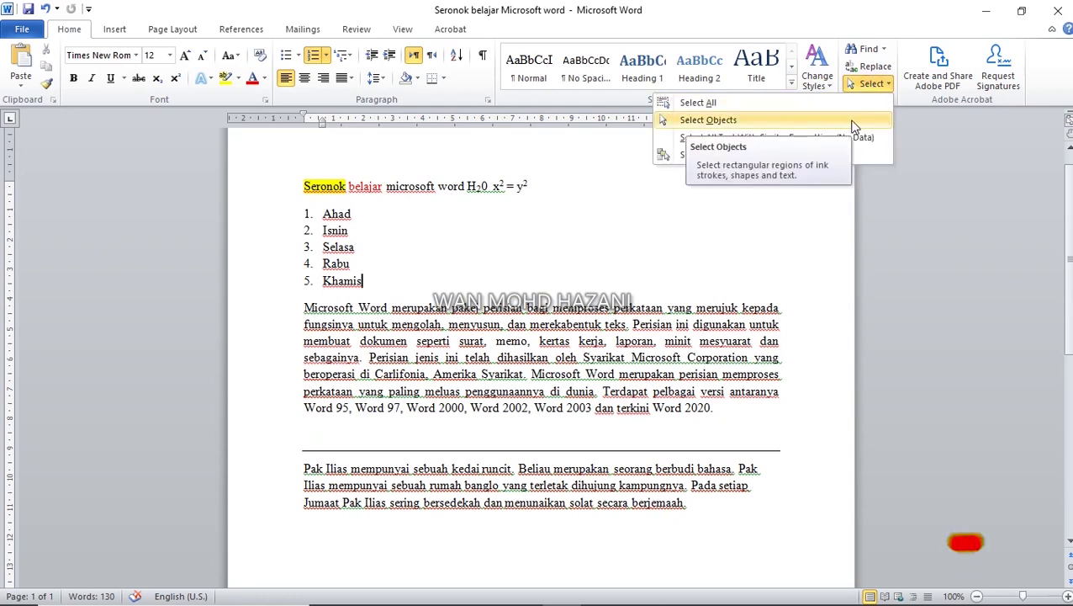
{"action": "left_click", "coordinate": [707, 252]}
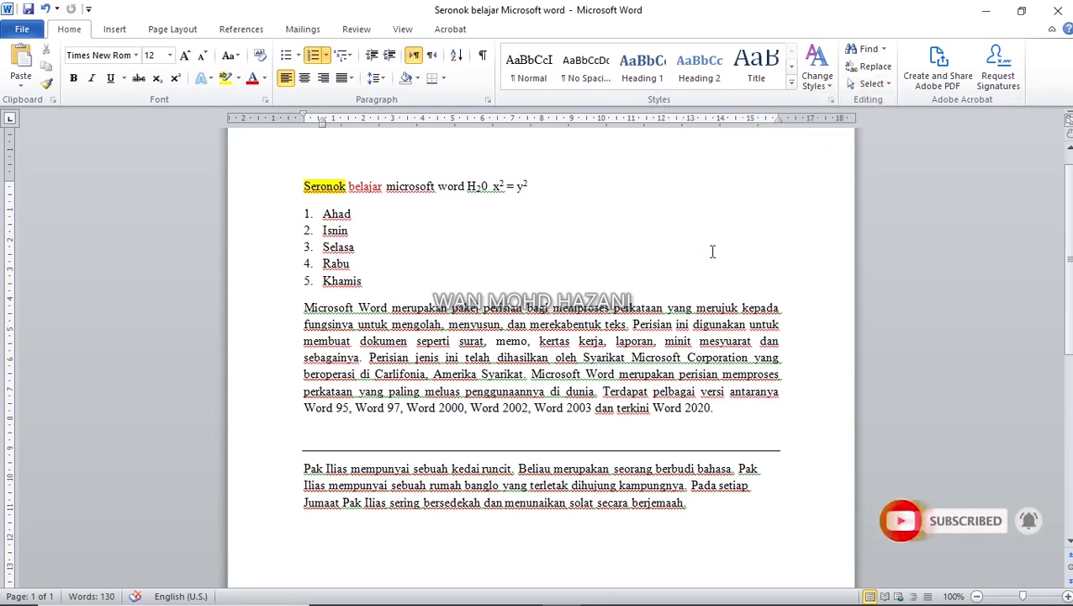
{"action": "mouse_move", "coordinate": [625, 598]}
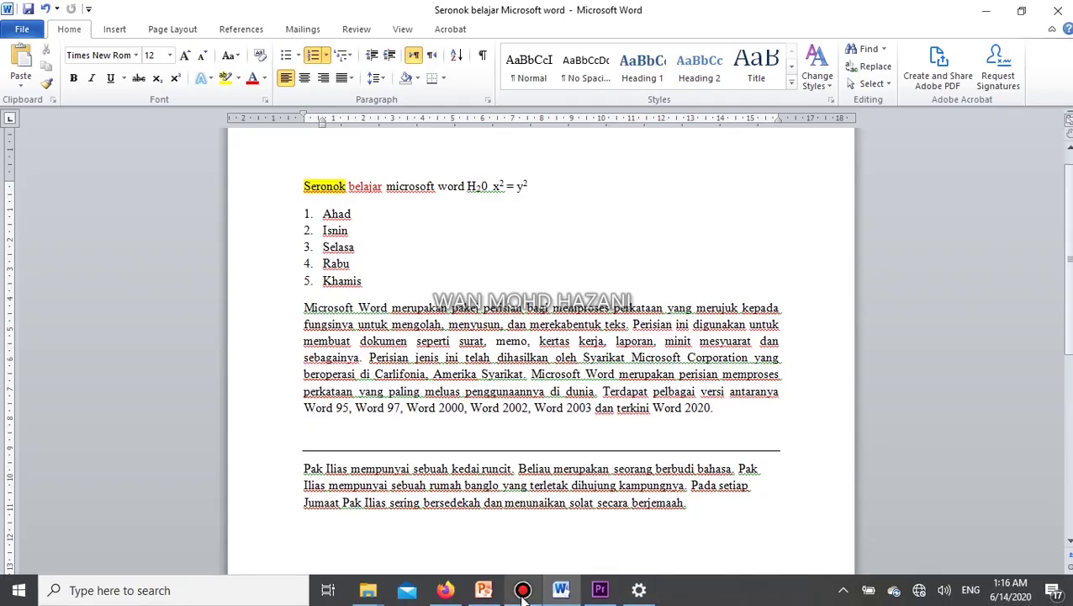